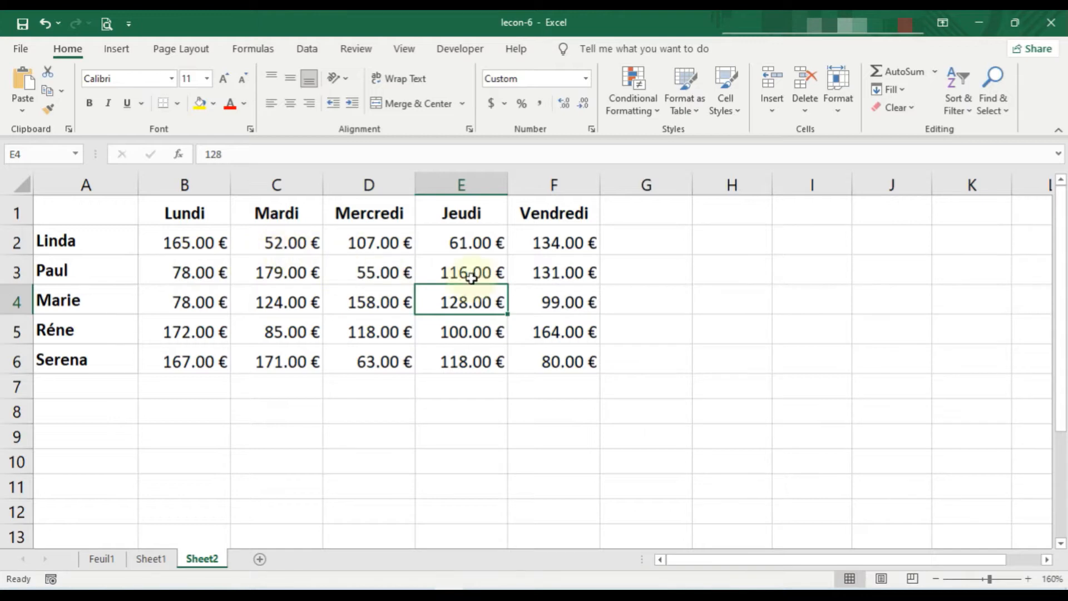
pyautogui.click(453, 332)
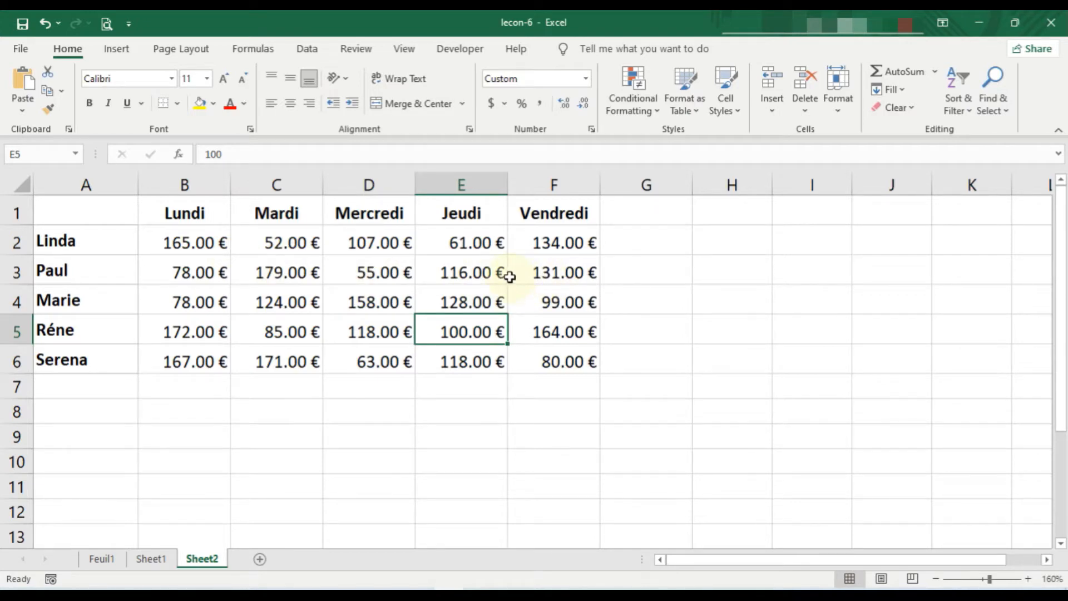
pyautogui.click(385, 292)
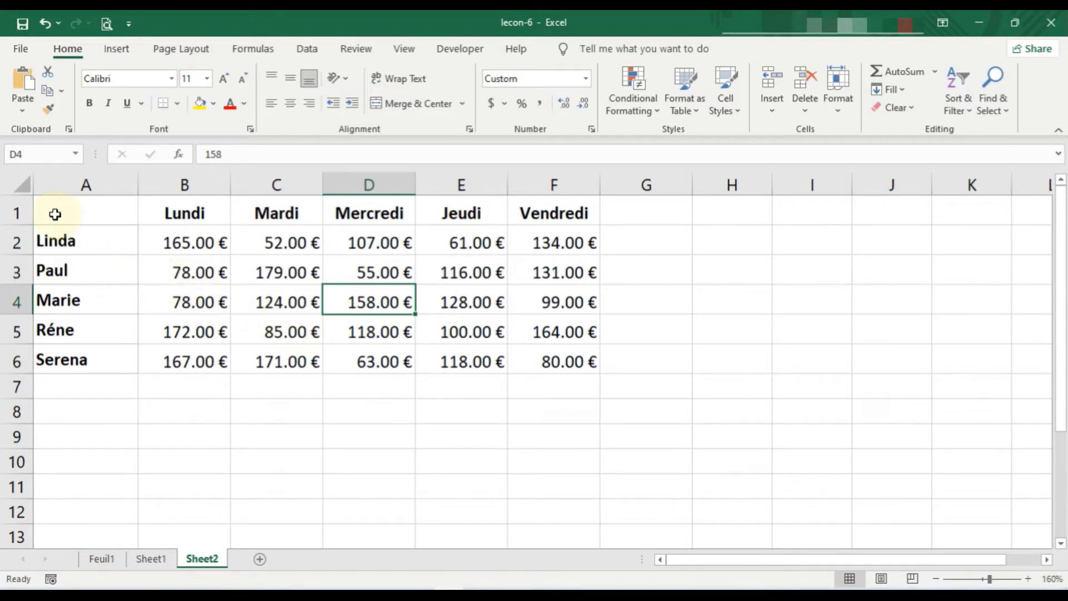
# Step: Insert the recommended Clustered Column chart from the table range A1:F6, including headers and names
pyautogui.moveTo(55, 214); pyautogui.dragTo(553, 353)
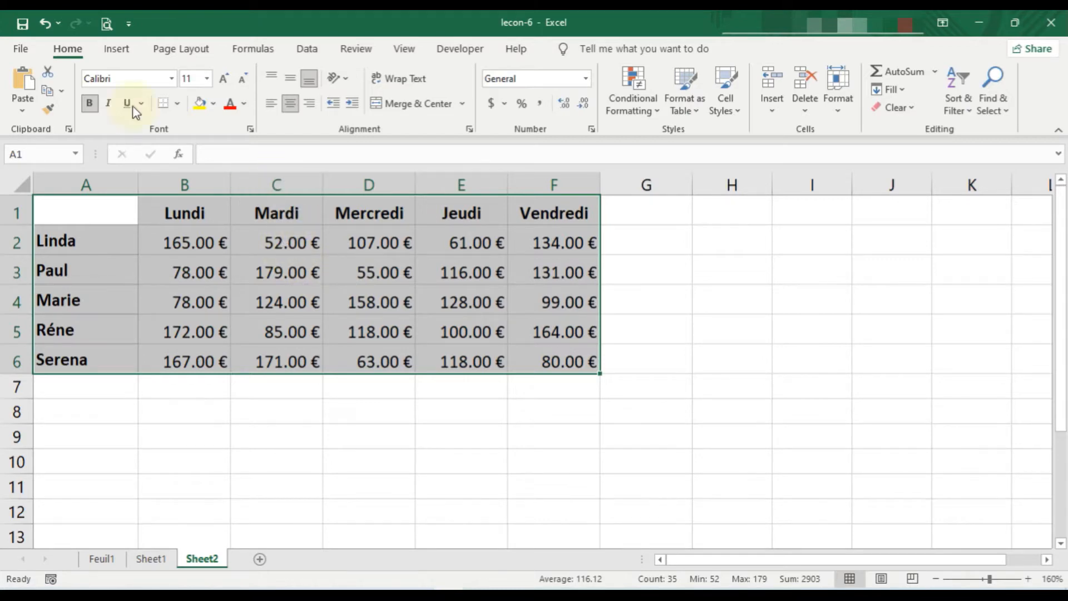
pyautogui.click(114, 50)
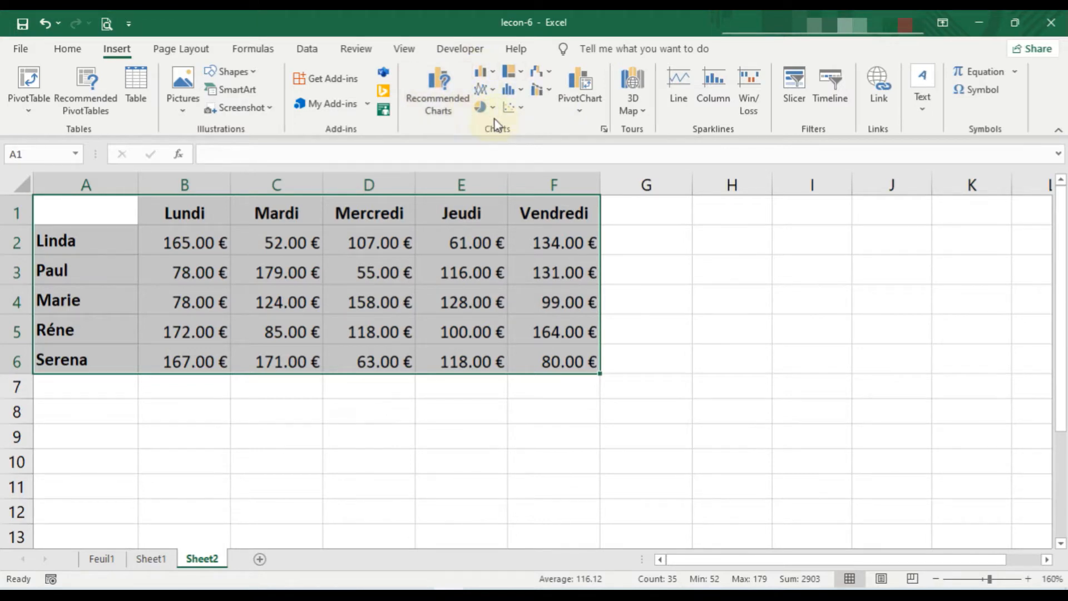
pyautogui.click(492, 76)
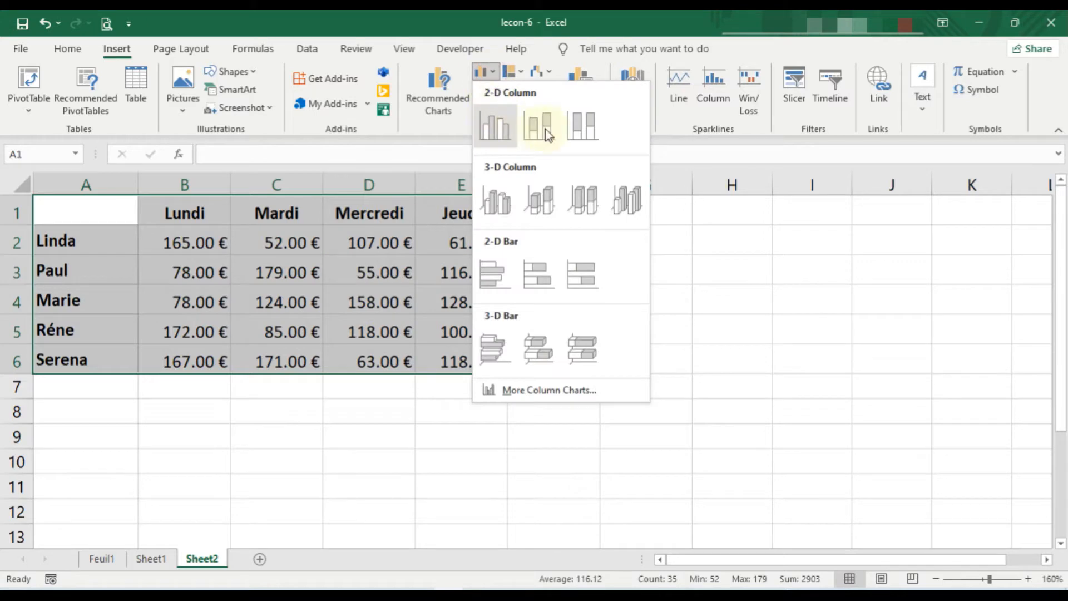
pyautogui.click(519, 72)
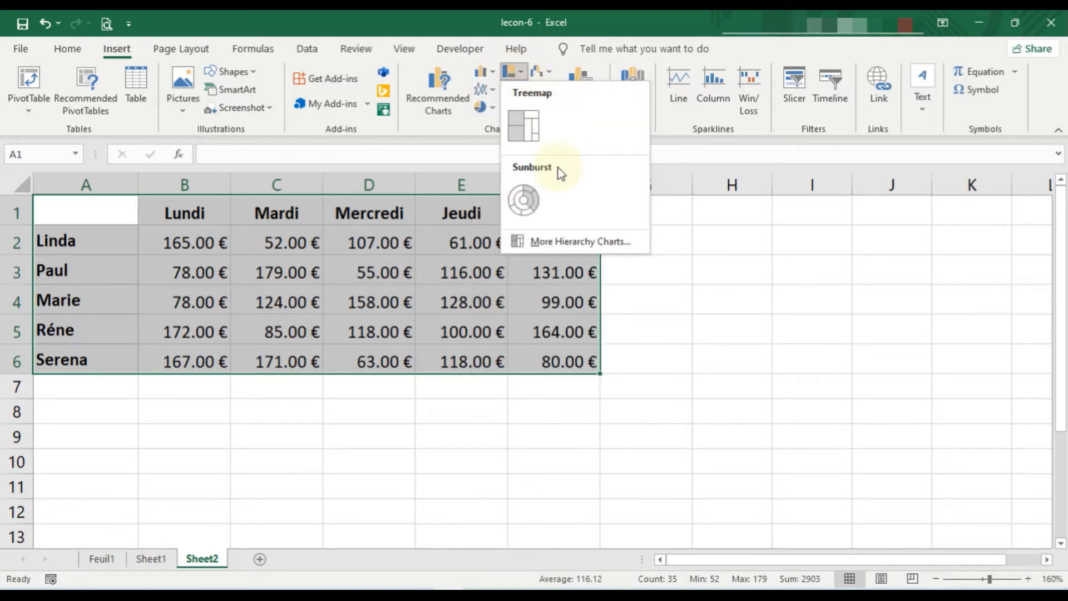
pyautogui.click(548, 72)
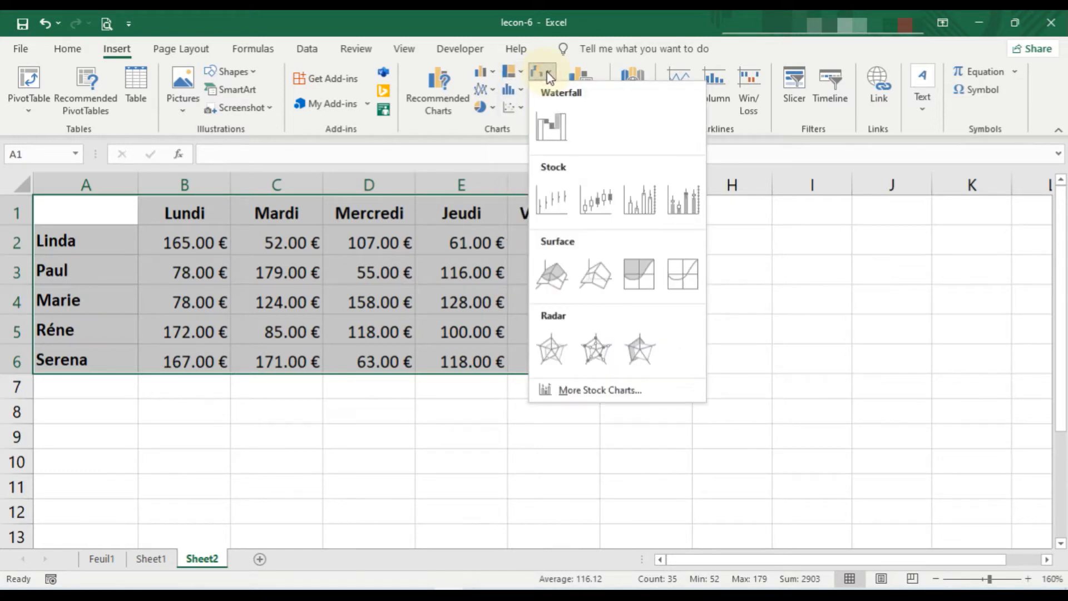
pyautogui.click(455, 130)
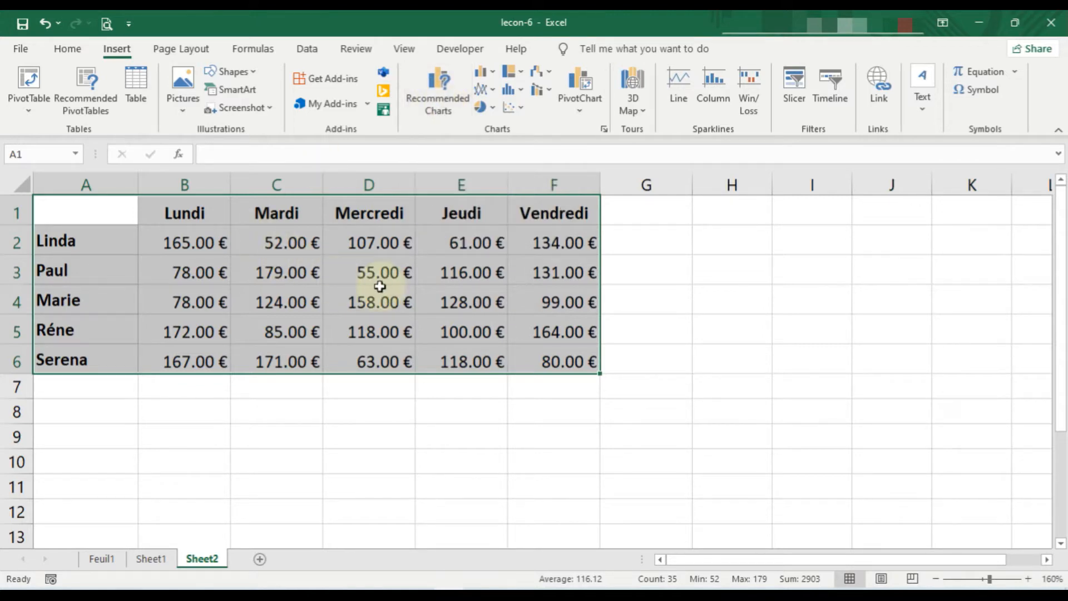
pyautogui.click(444, 100)
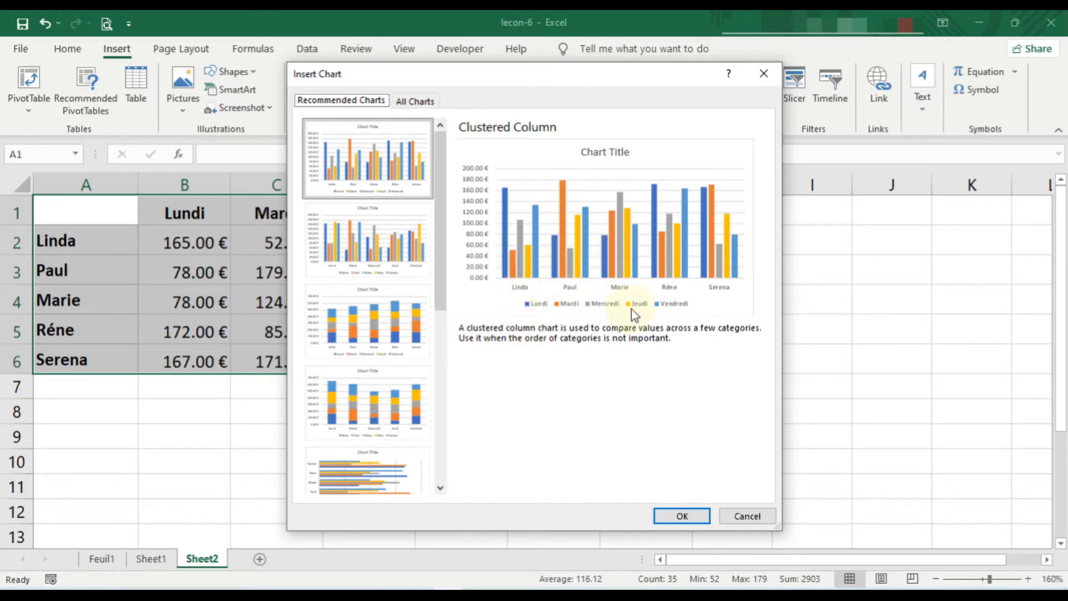
pyautogui.click(682, 516)
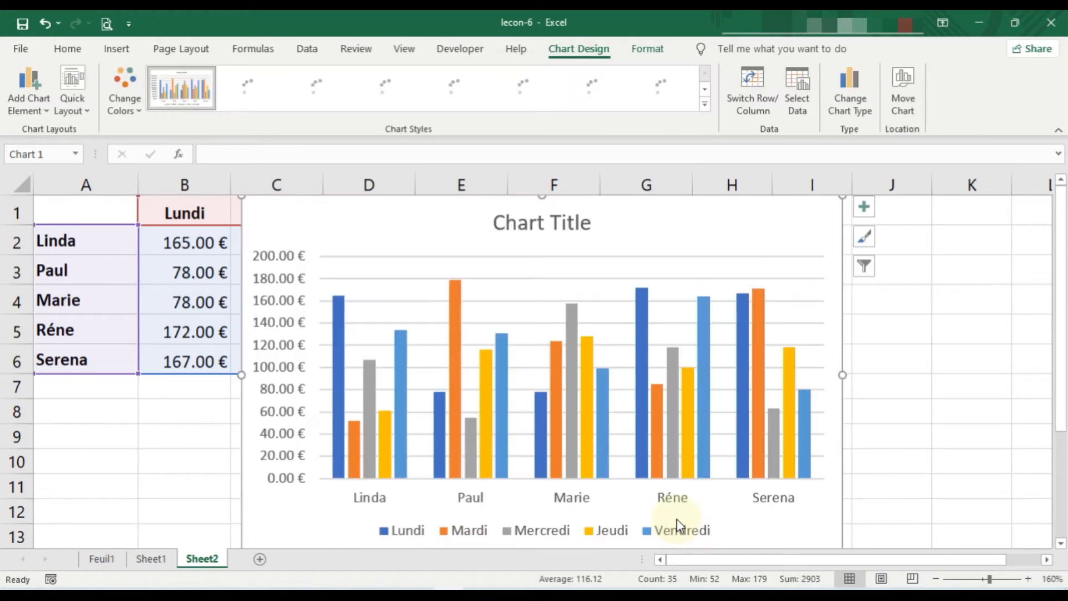
# Step: Move and resize the chart so it spans about columns E to L and rows 2 to 15
pyautogui.moveTo(813, 465)
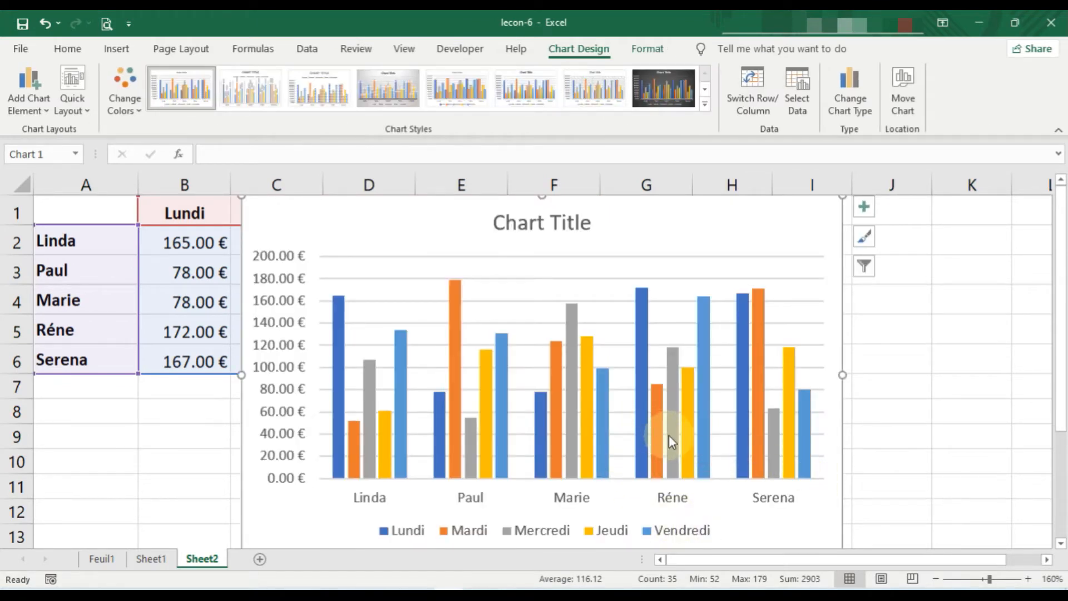
pyautogui.click(402, 413)
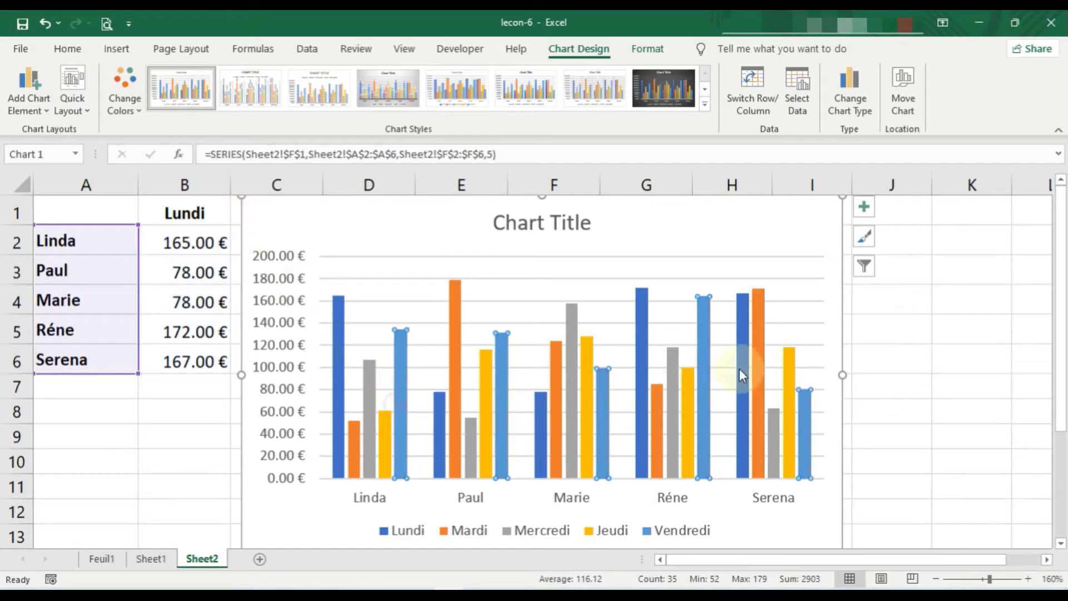
pyautogui.click(936, 579)
pyautogui.click(936, 579)
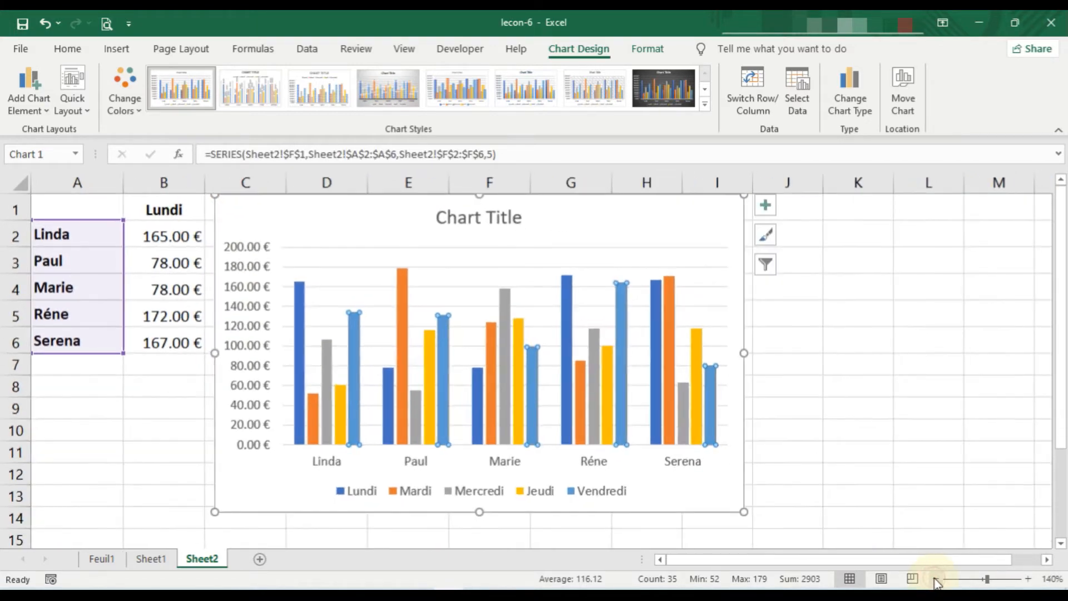
pyautogui.click(936, 580)
pyautogui.moveTo(476, 217); pyautogui.dragTo(609, 242)
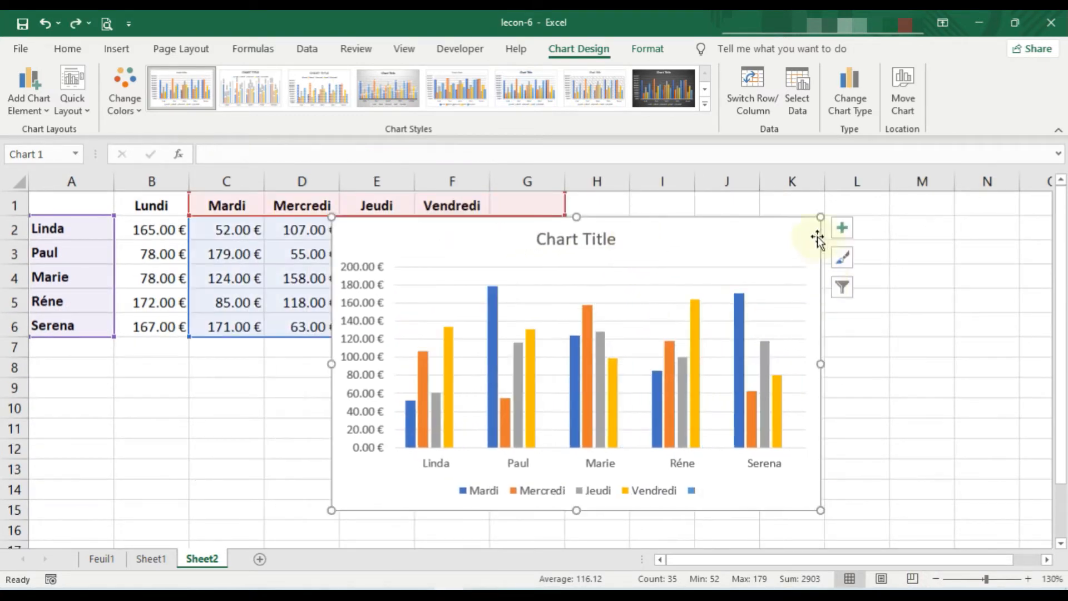
pyautogui.moveTo(819, 218); pyautogui.dragTo(884, 225)
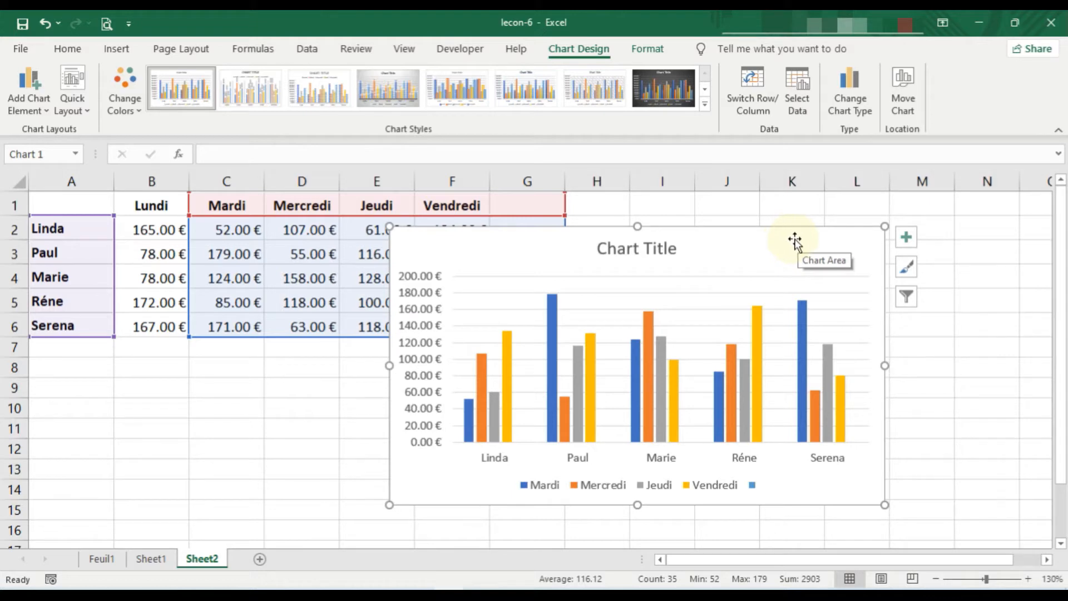
pyautogui.moveTo(797, 238)
pyautogui.mouseDown()
pyautogui.moveTo(519, 231)
pyautogui.moveTo(644, 224)
pyautogui.moveTo(813, 248)
pyautogui.mouseUp()
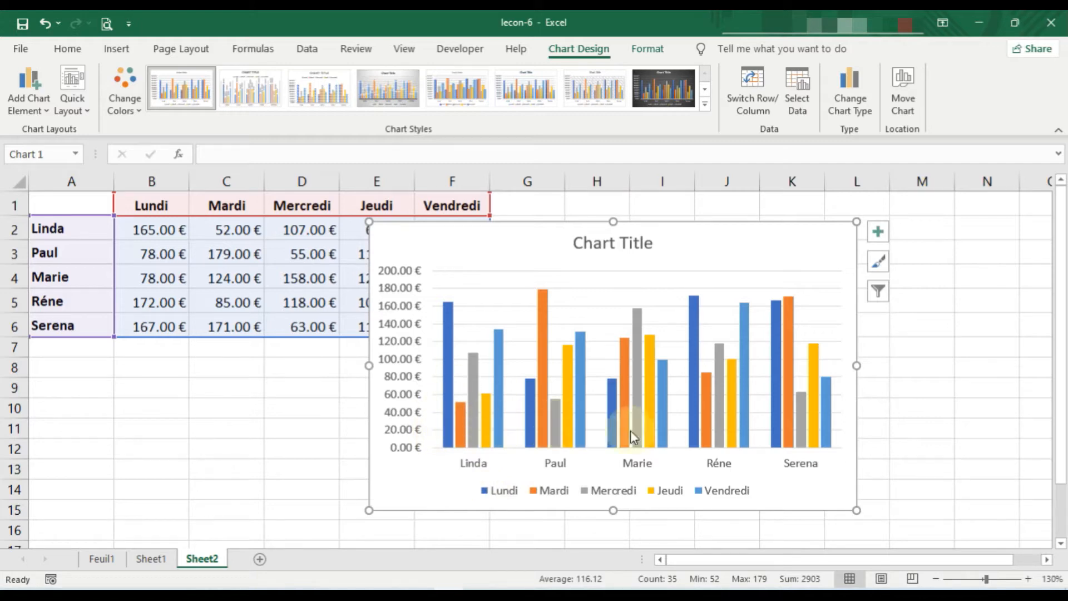
# Step: Examine individual column values in the chart and the table range that feeds the Mardi series
pyautogui.moveTo(450, 356)
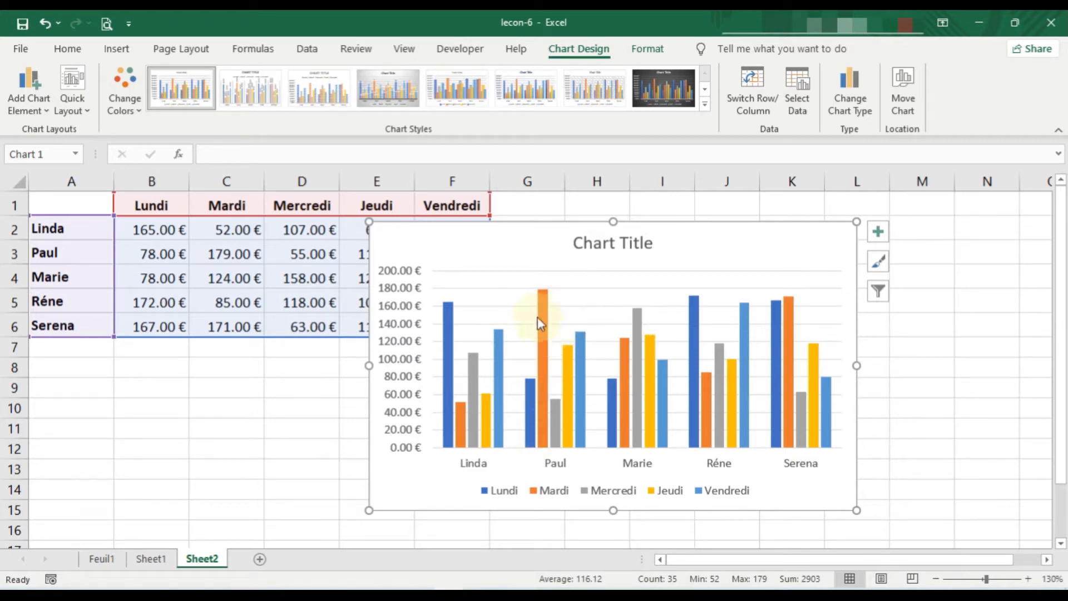
pyautogui.moveTo(537, 315)
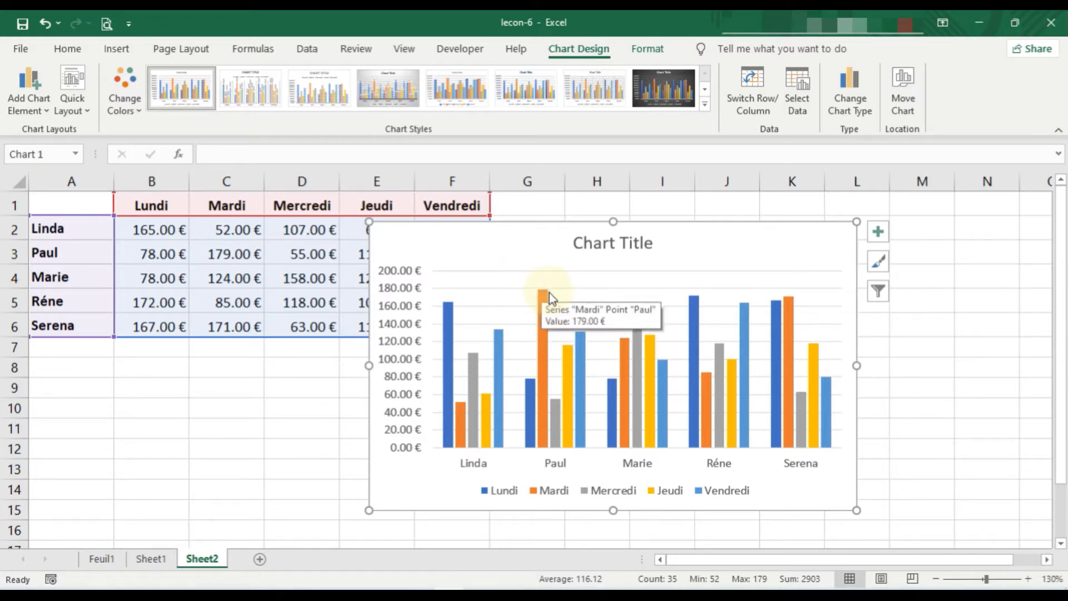
pyautogui.moveTo(543, 371)
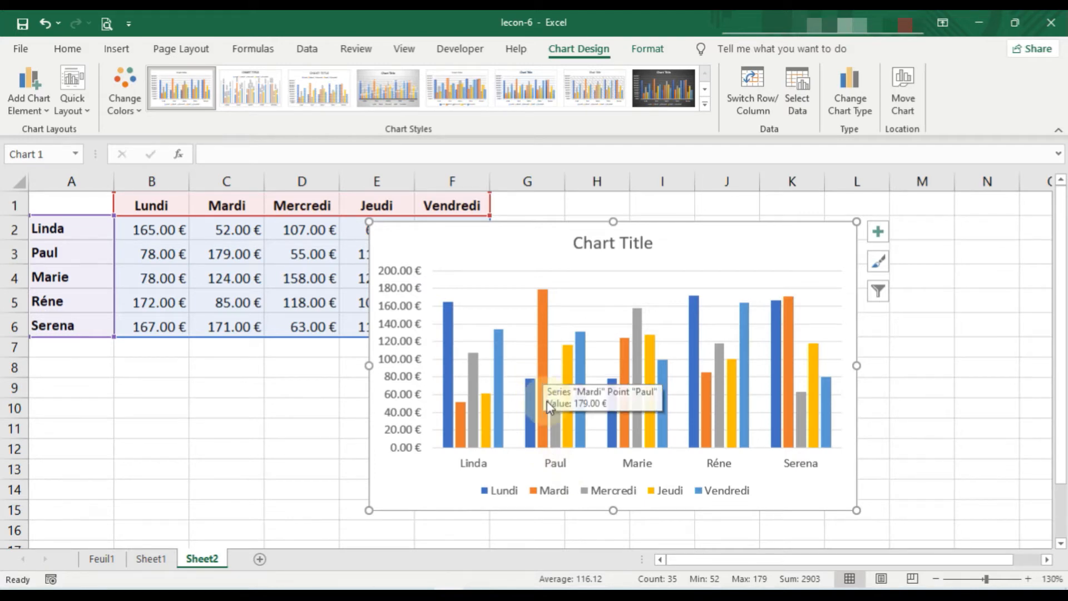
pyautogui.click(543, 300)
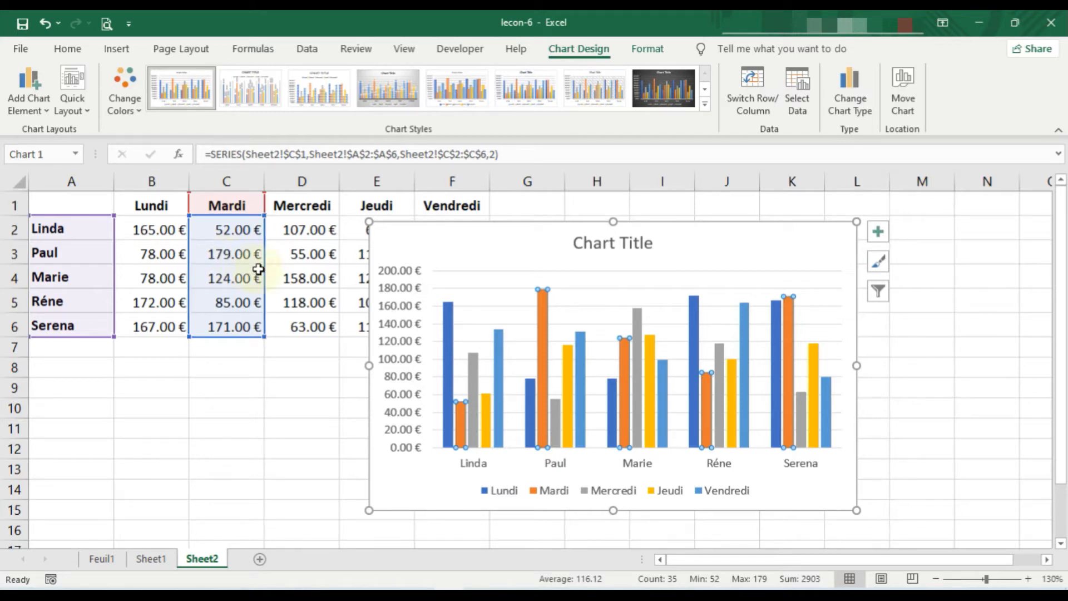
pyautogui.click(751, 258)
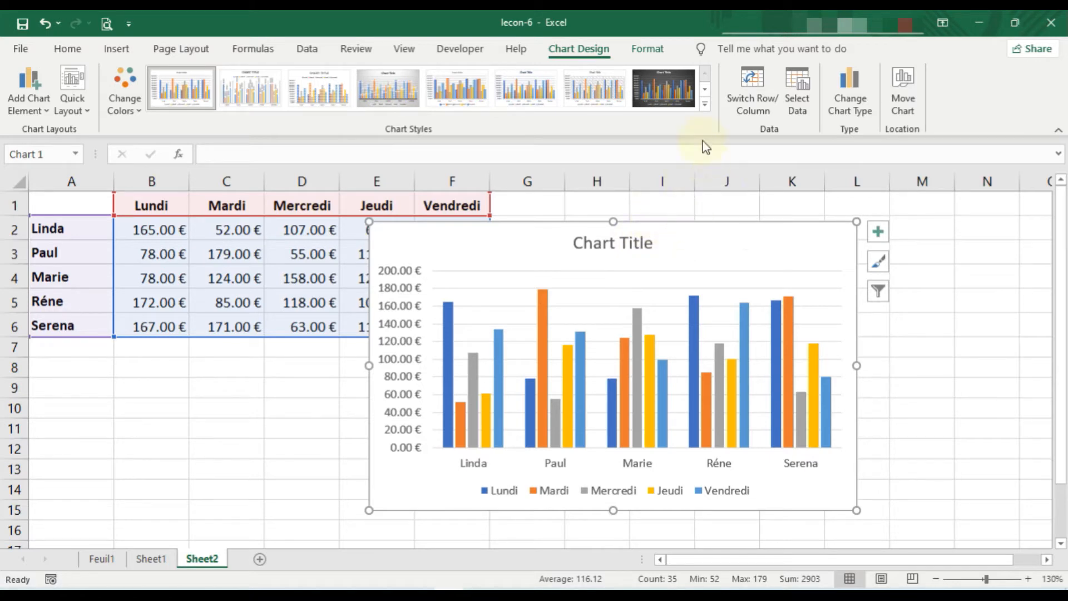
# Step: Try the dark-background chart style and the shaded plot-area style, and restore the first chart style
pyautogui.moveTo(707, 241); pyautogui.dragTo(708, 241)
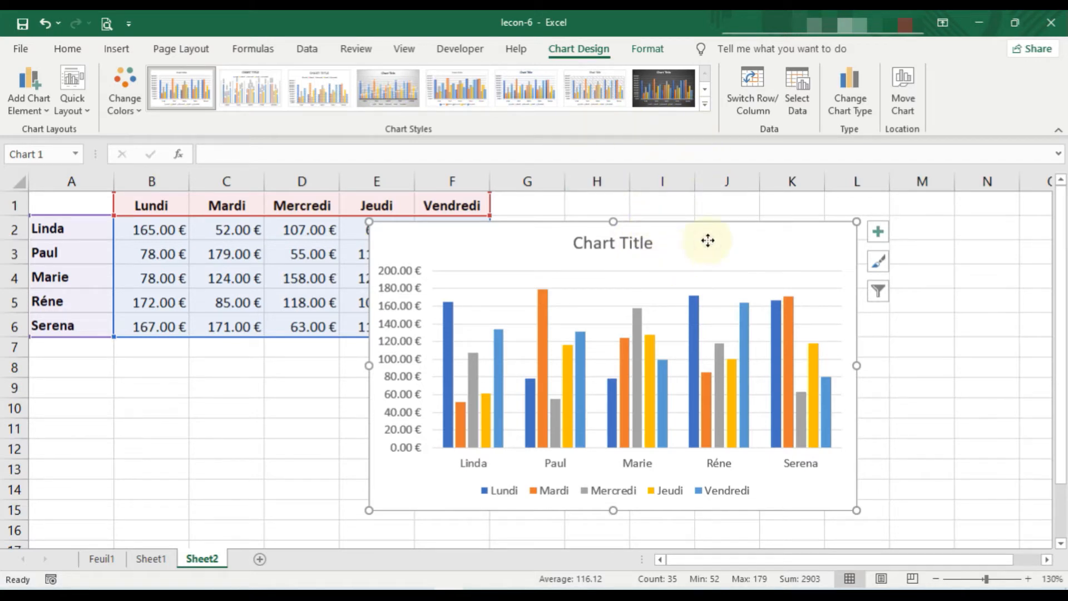
pyautogui.click(584, 50)
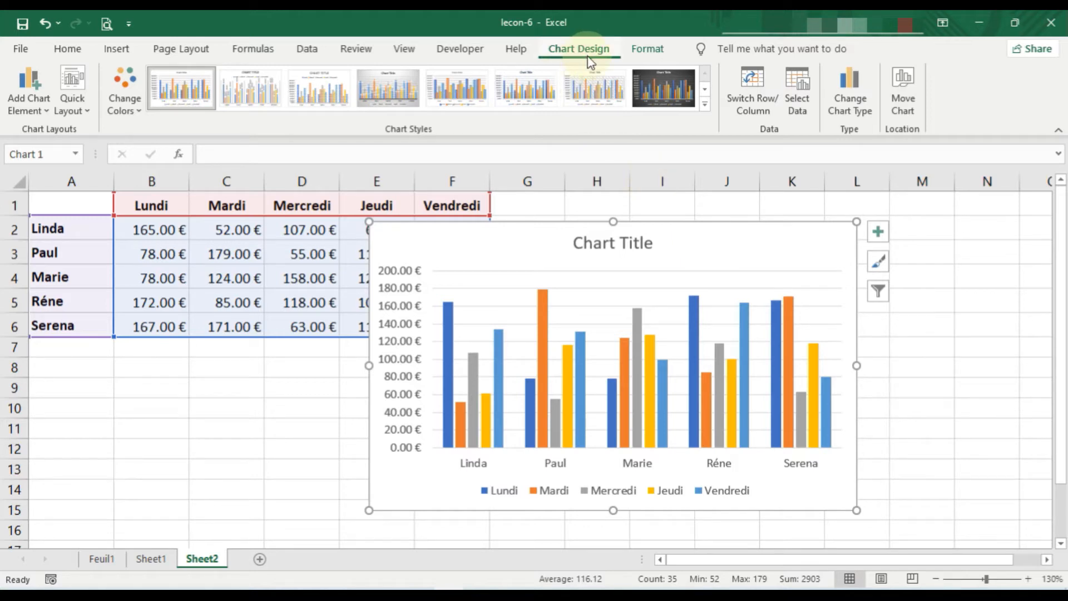
pyautogui.click(706, 104)
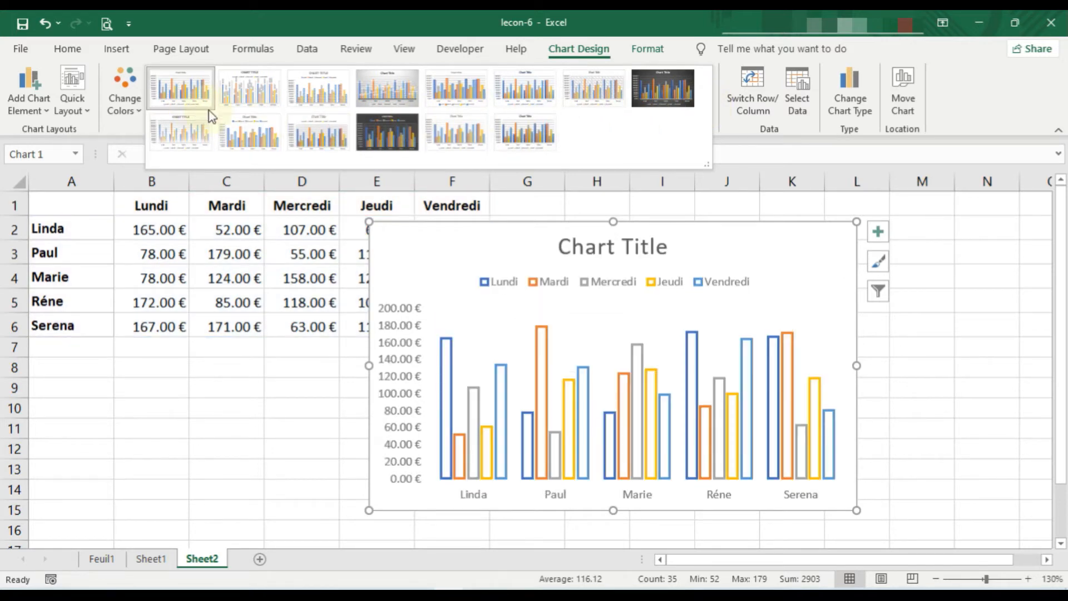
pyautogui.click(663, 87)
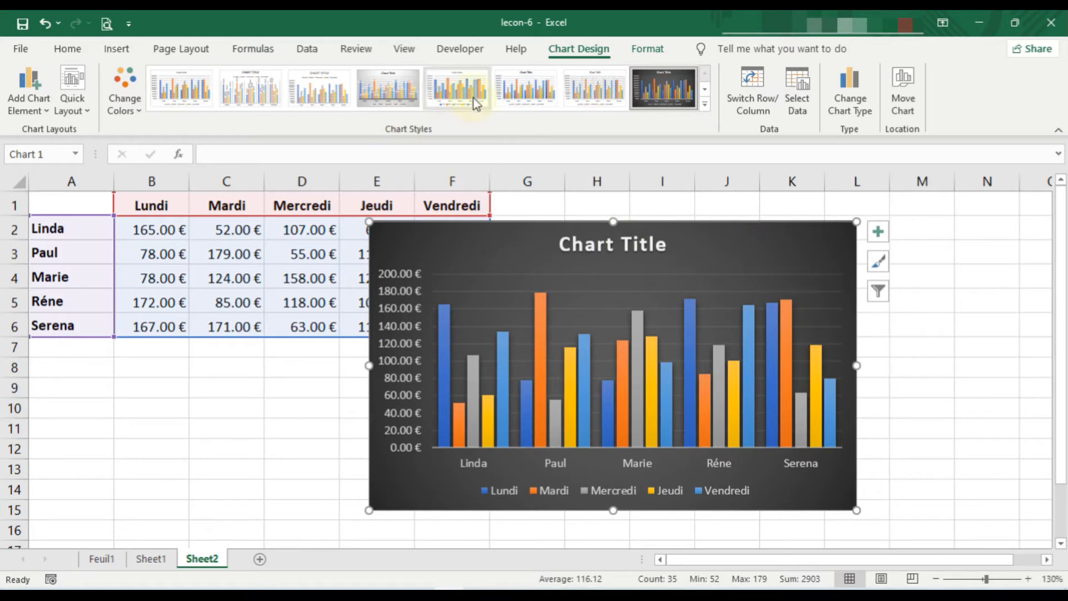
pyautogui.click(594, 88)
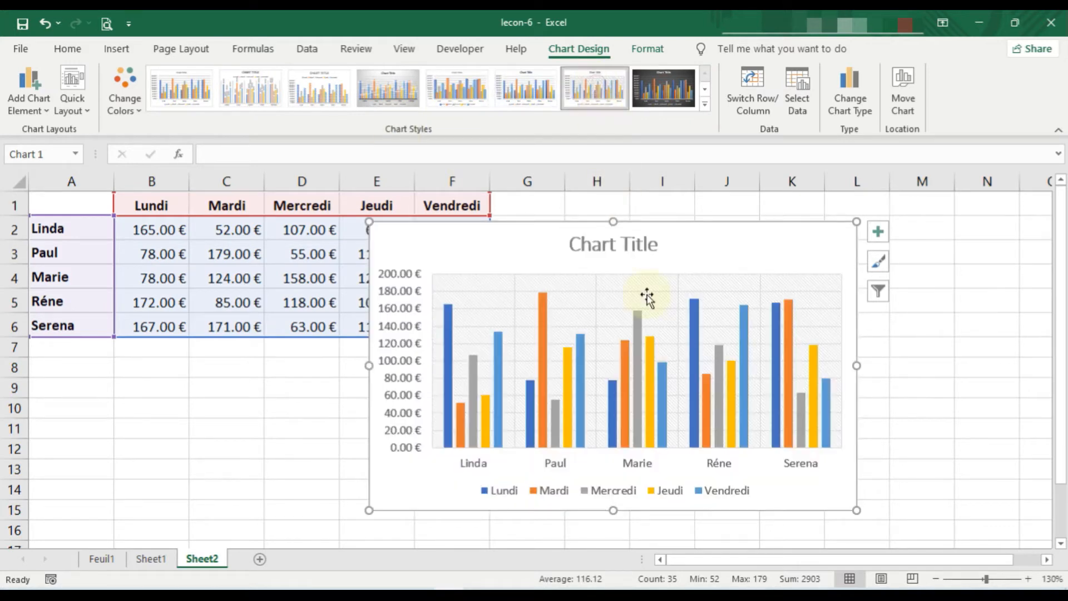
pyautogui.click(190, 101)
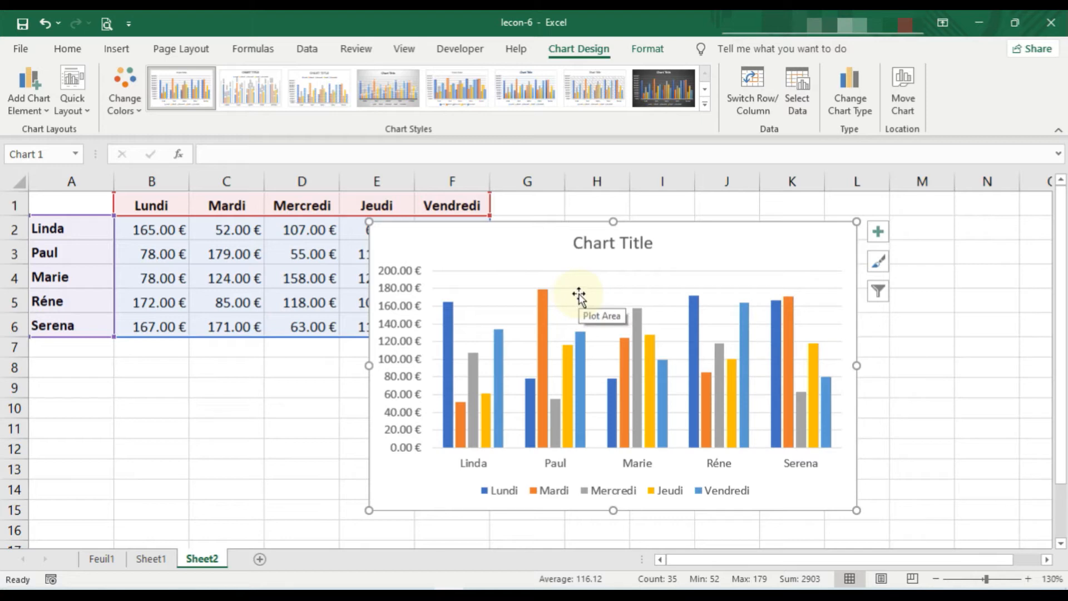
# Step: Inspect the chart's parts by selecting the plot area, the gridlines and the whole chart area
pyautogui.click(477, 274)
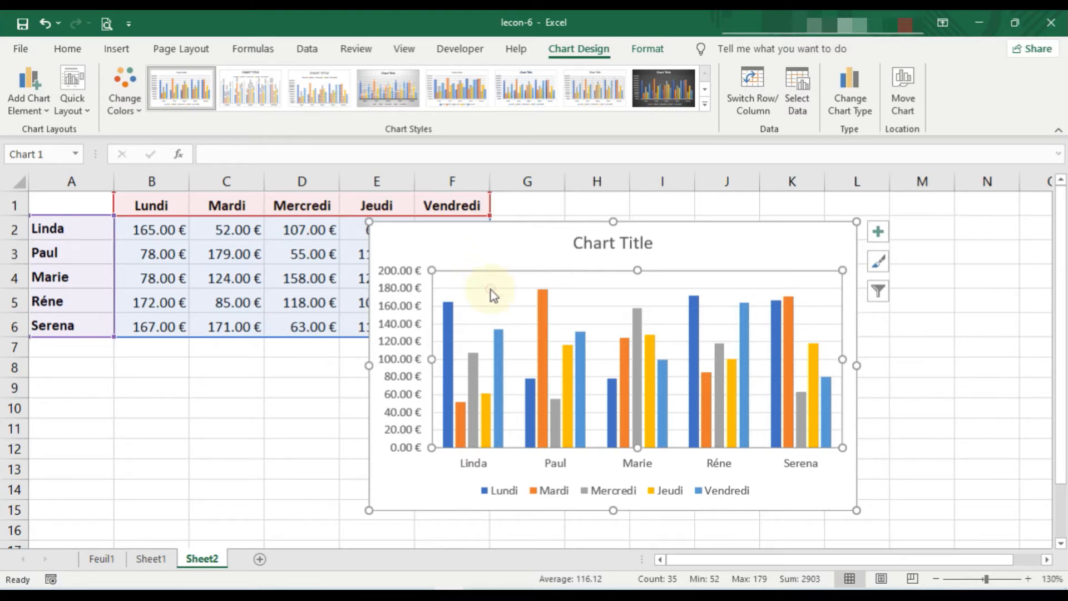
pyautogui.click(746, 245)
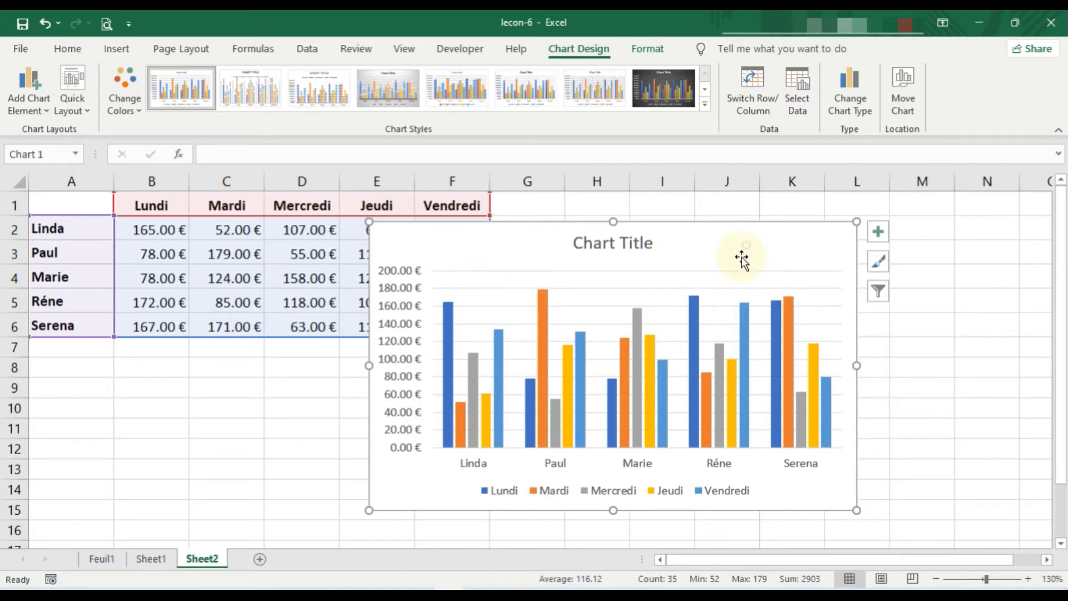
pyautogui.click(722, 295)
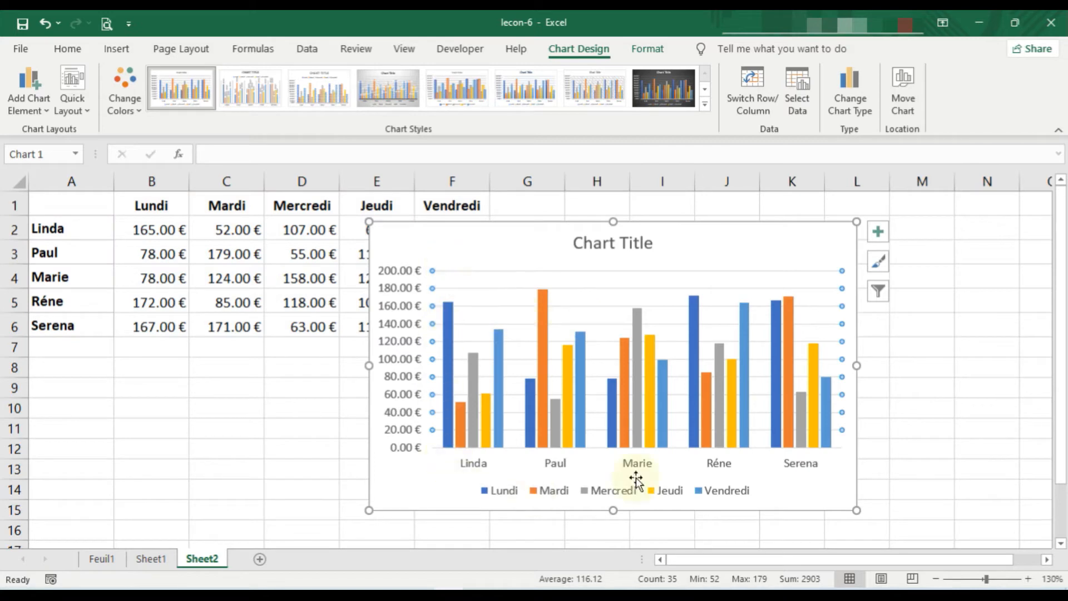
pyautogui.click(660, 512)
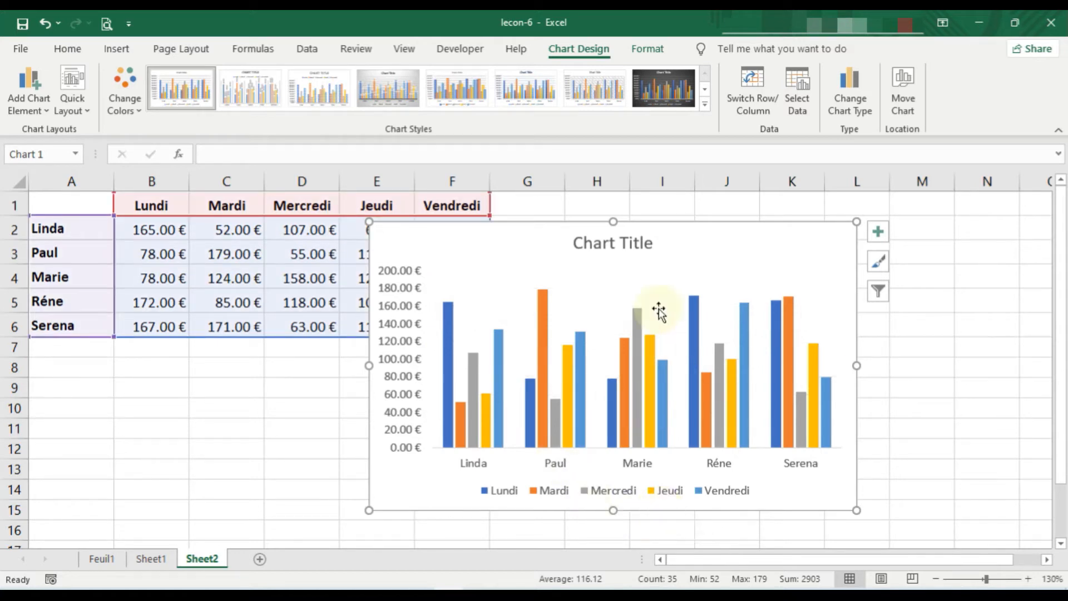
# Step: Replace the chart title's placeholder text with "Revenue par Jour"
pyautogui.click(600, 249)
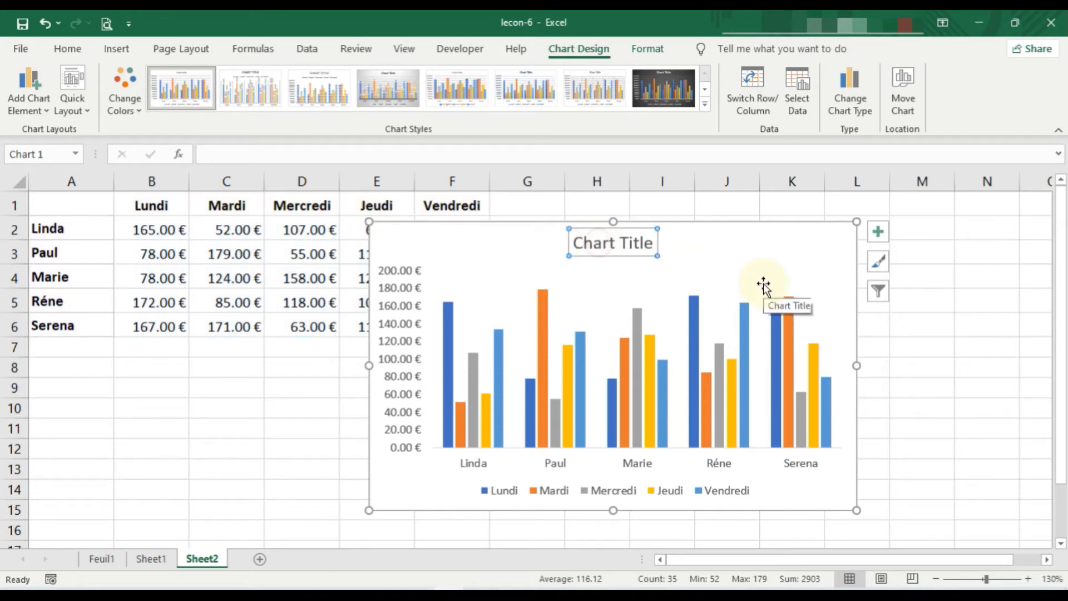
pyautogui.click(602, 245)
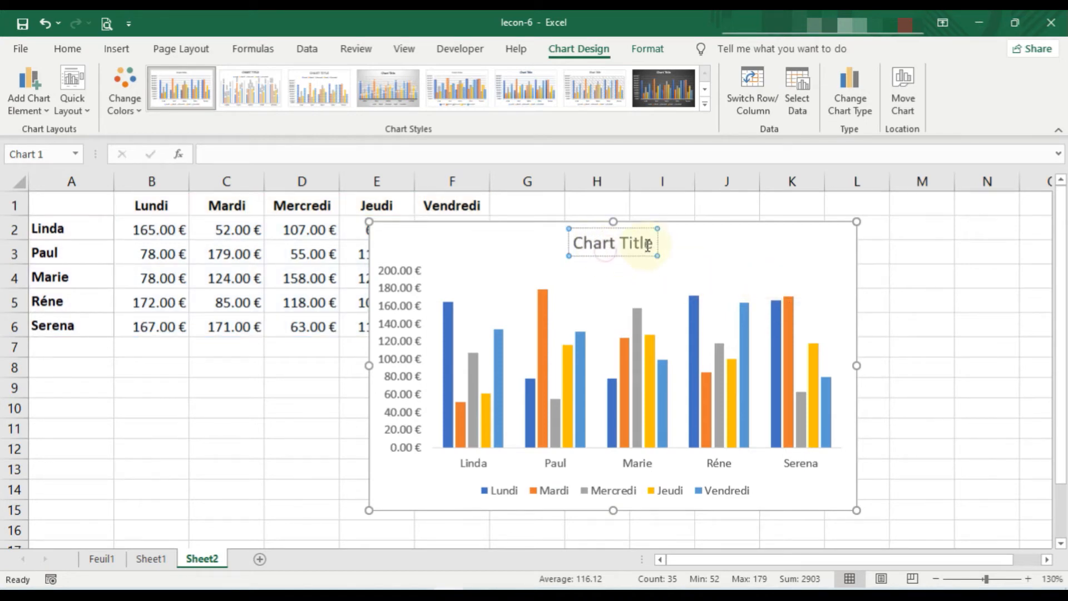
pyautogui.moveTo(654, 244); pyautogui.dragTo(574, 242)
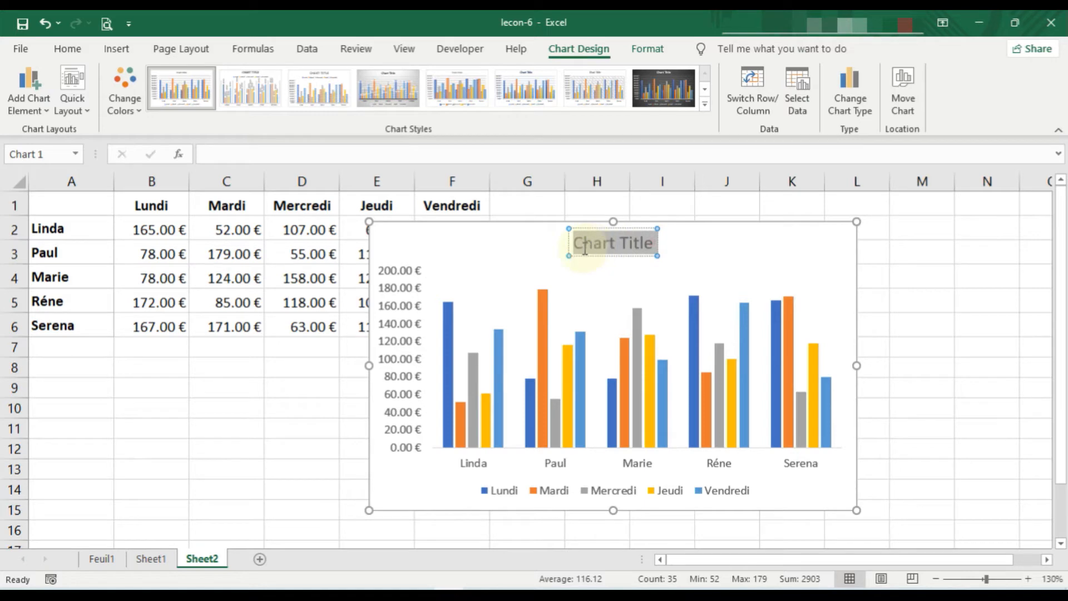
pyautogui.write('C')
pyautogui.press('BackSpace')
pyautogui.write('Reven')
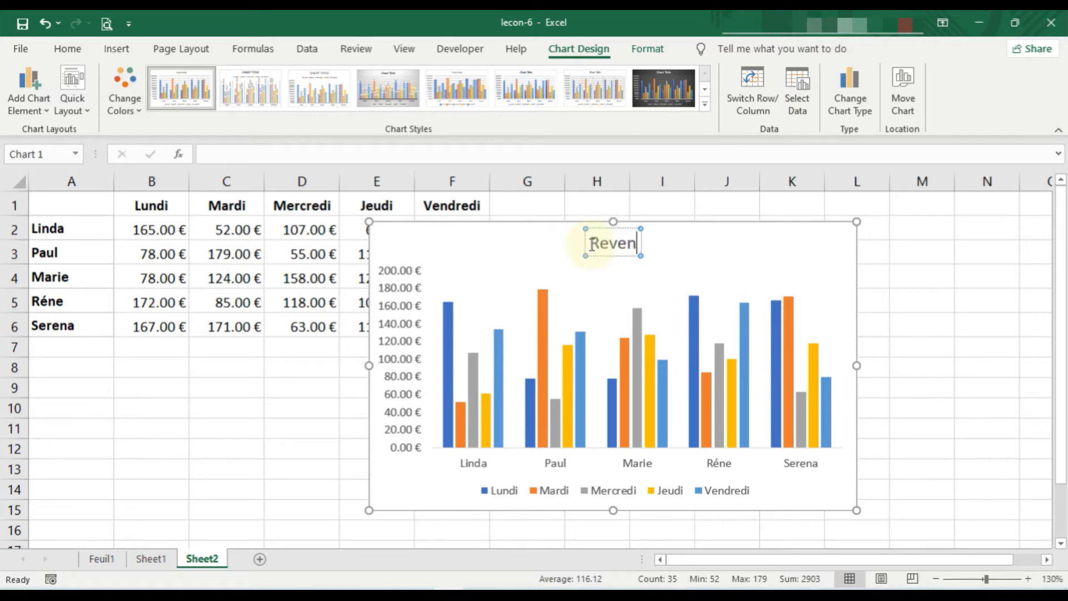
pyautogui.write('ue par')
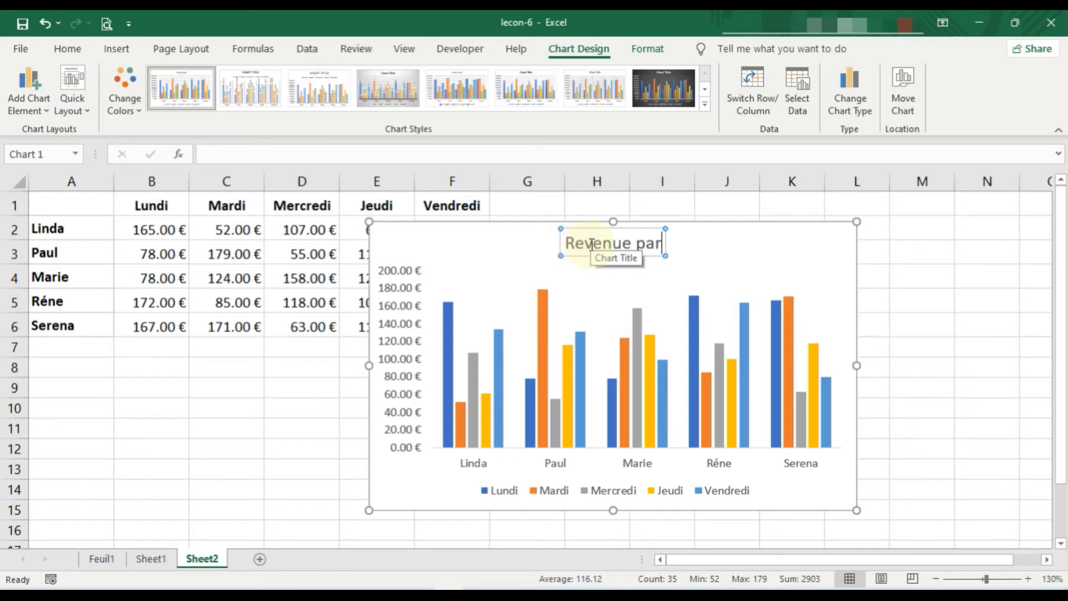
pyautogui.write(' s')
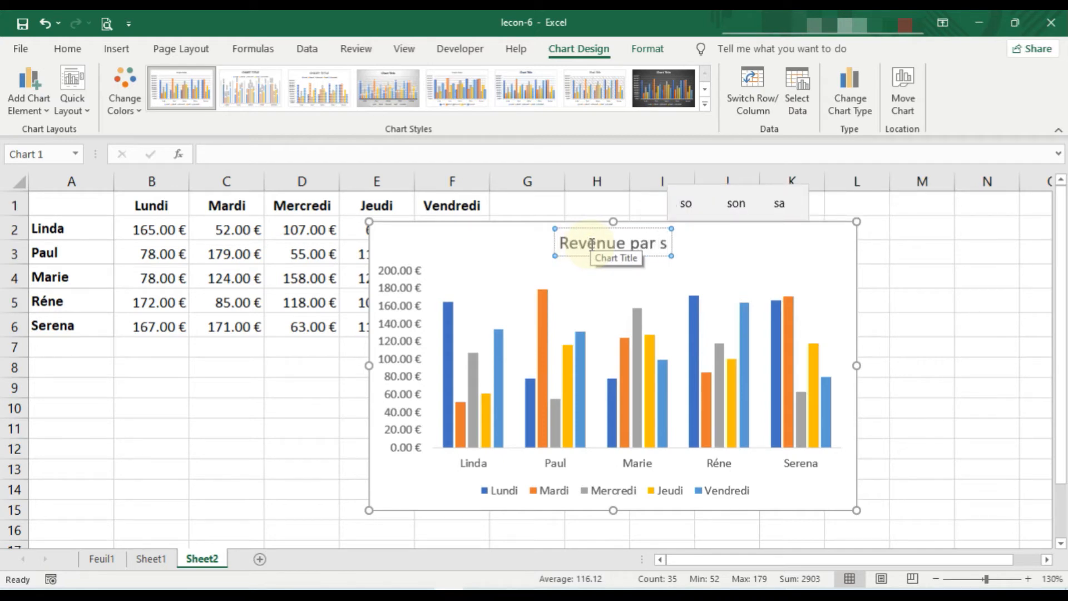
pyautogui.press('BackSpace')
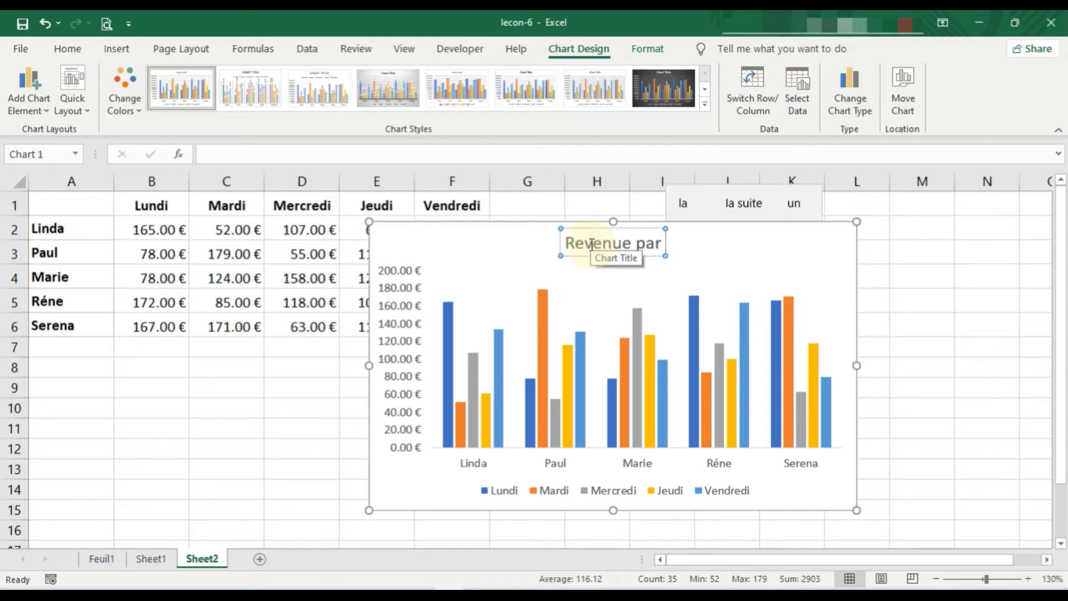
pyautogui.write('Jour')
pyautogui.press('Return')
pyautogui.press('BackSpace')
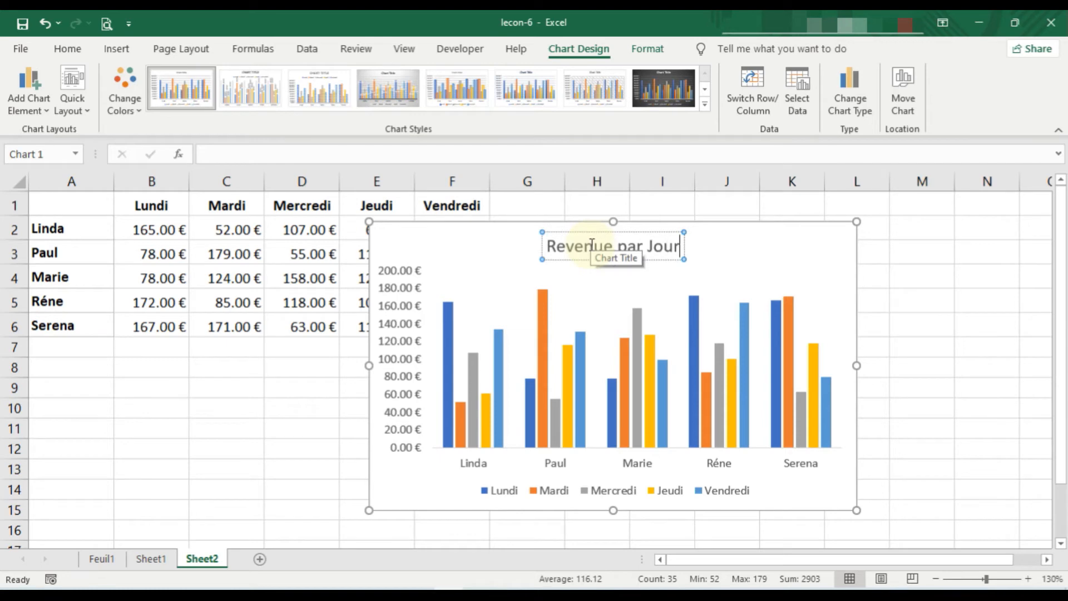
pyautogui.click(709, 267)
# Step: Format the chart title with a standard green shape fill and white text
pyautogui.click(646, 252)
pyautogui.moveTo(646, 252); pyautogui.dragTo(647, 251)
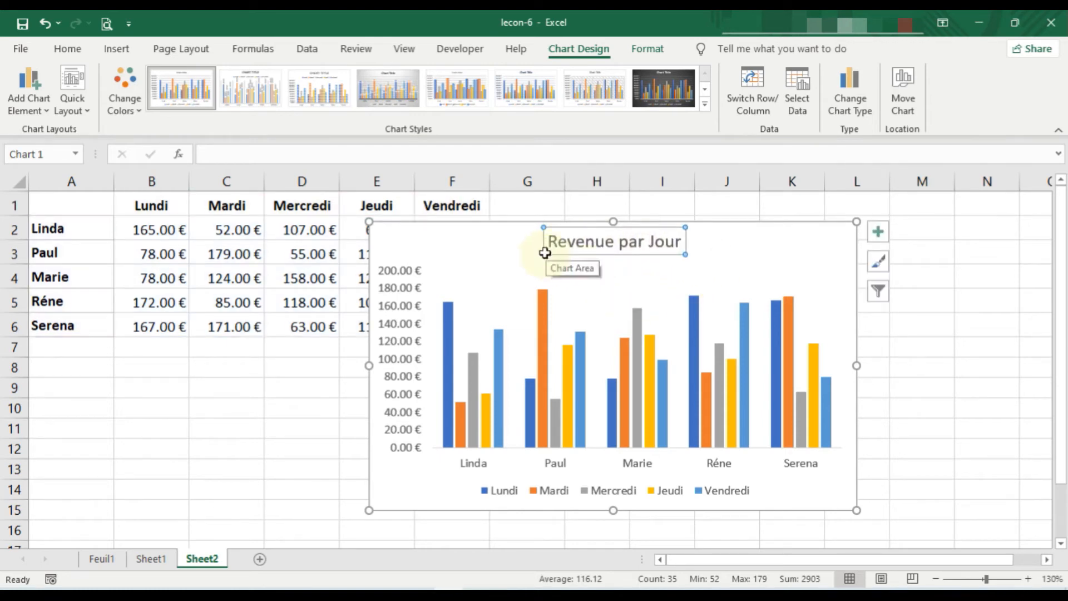
pyautogui.click(568, 242)
pyautogui.click(544, 256)
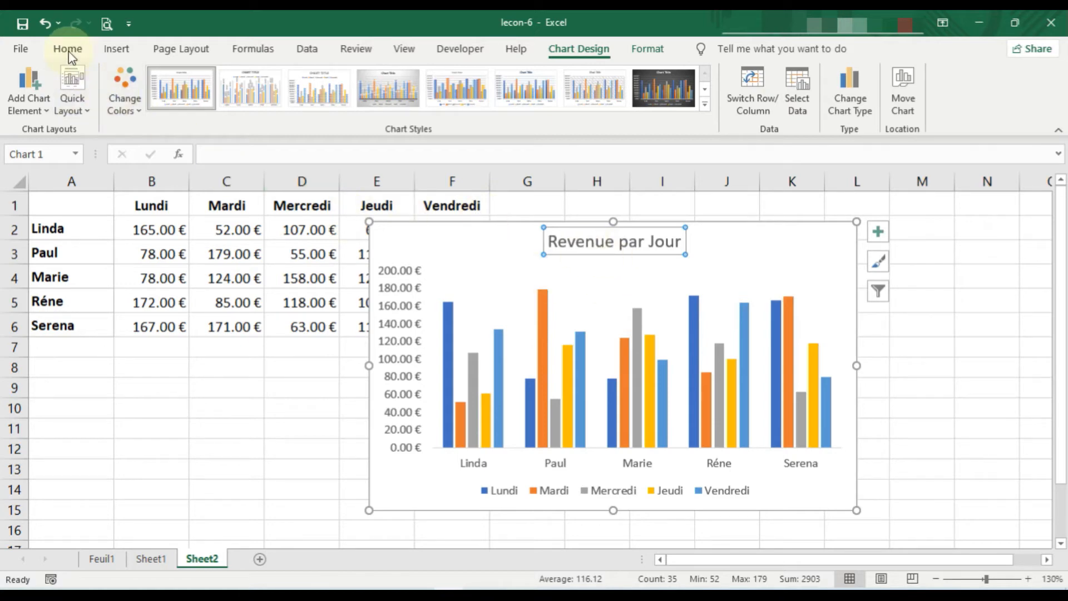
pyautogui.click(649, 49)
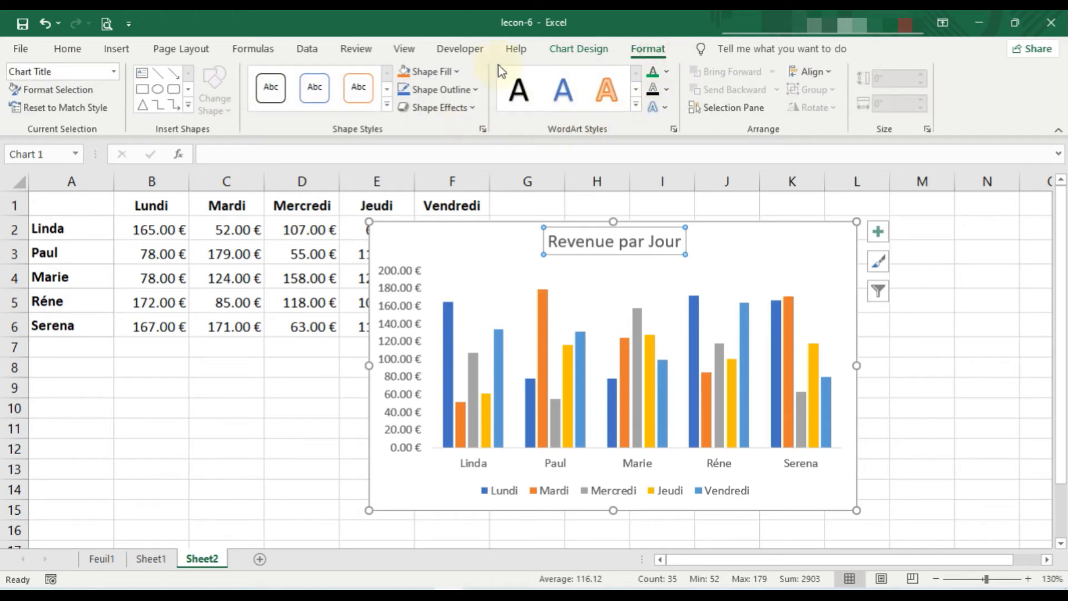
pyautogui.click(456, 72)
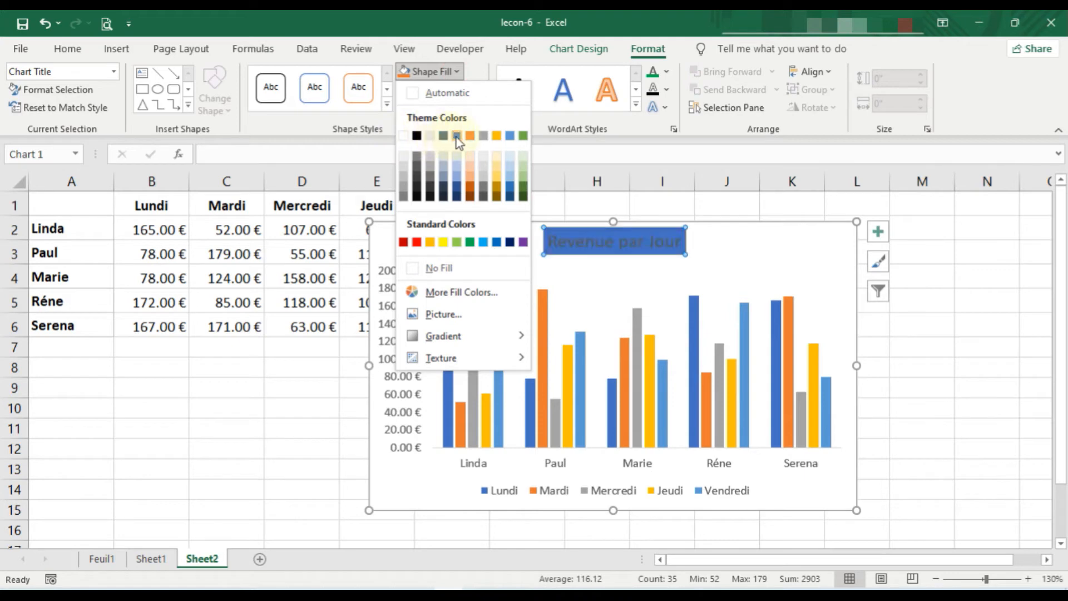
pyautogui.click(471, 242)
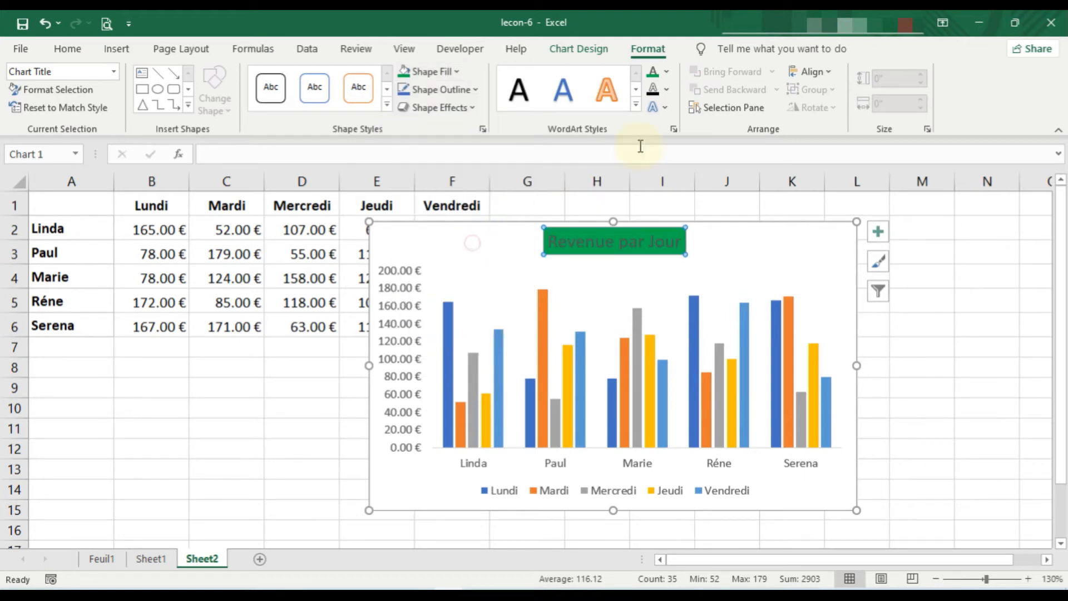
pyautogui.click(668, 73)
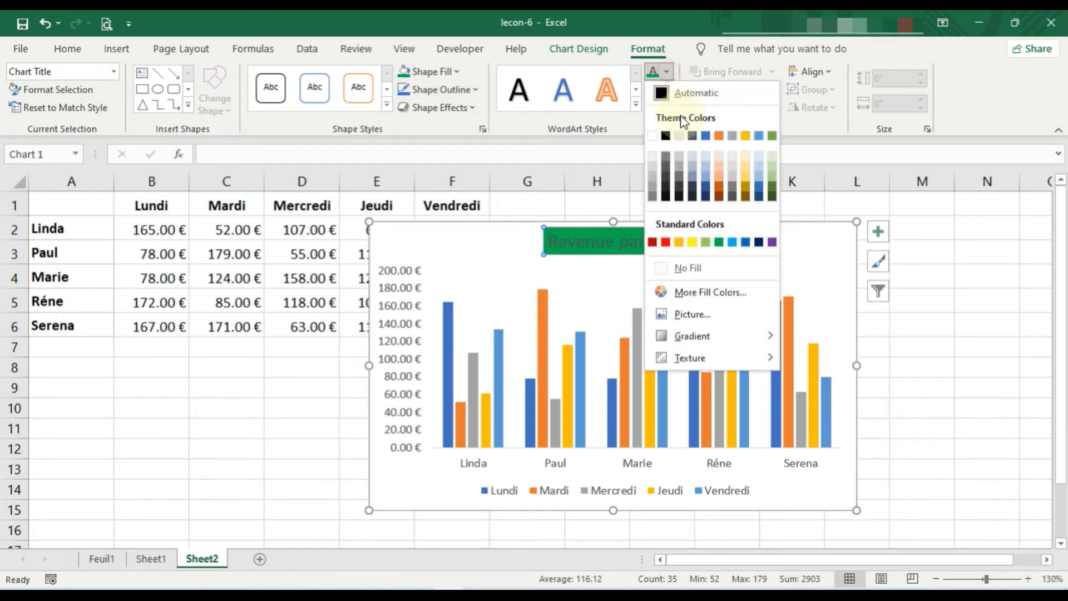
pyautogui.click(652, 136)
pyautogui.click(719, 251)
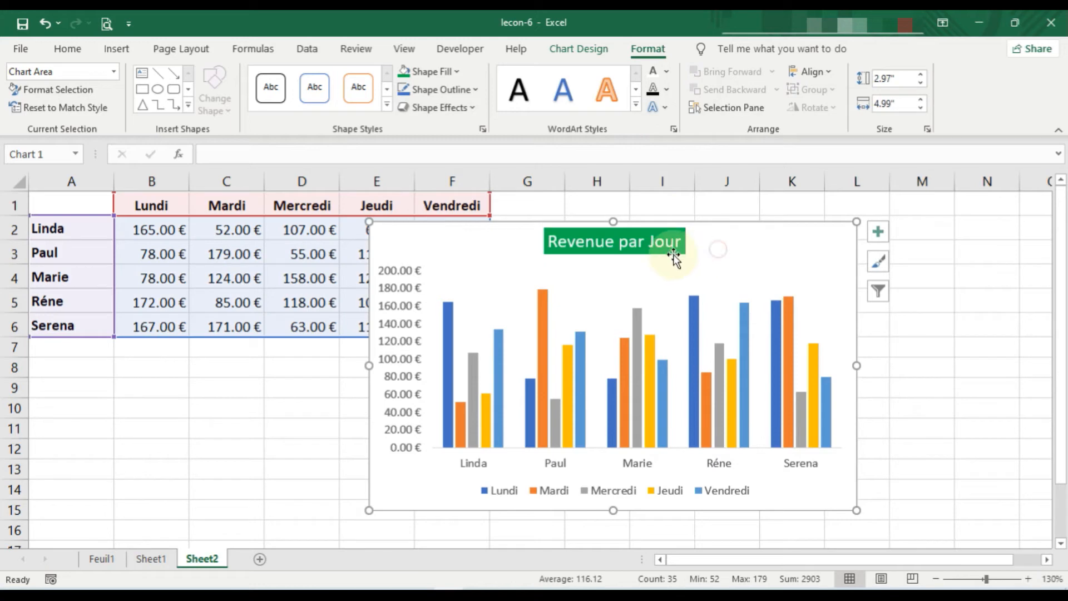
# Step: Delete the chart title and add axis titles to the chart
pyautogui.click(676, 244)
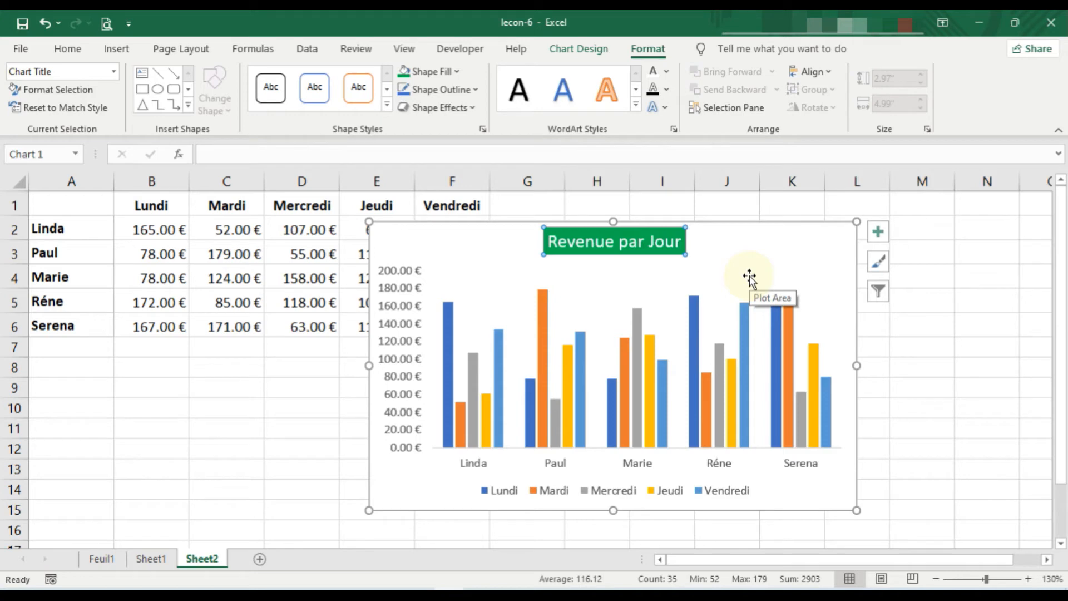
pyautogui.press('Delete')
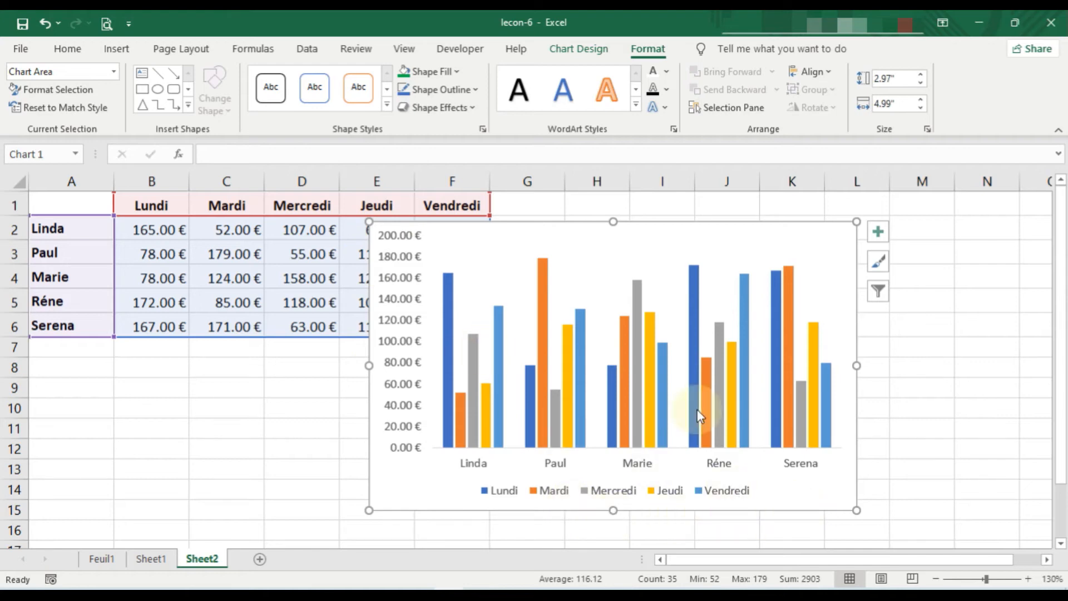
pyautogui.click(878, 238)
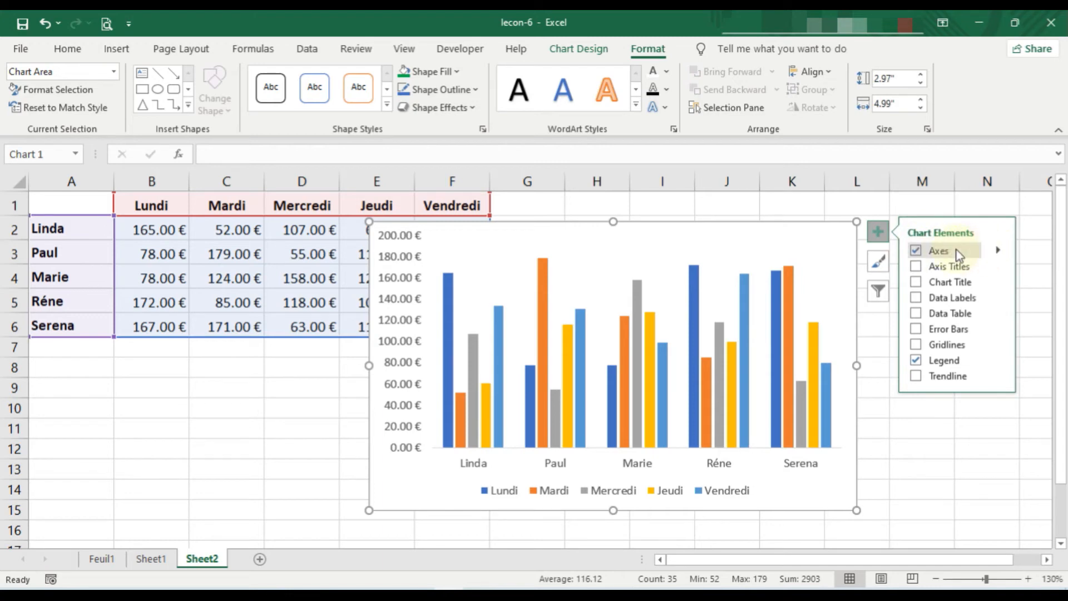
pyautogui.click(919, 266)
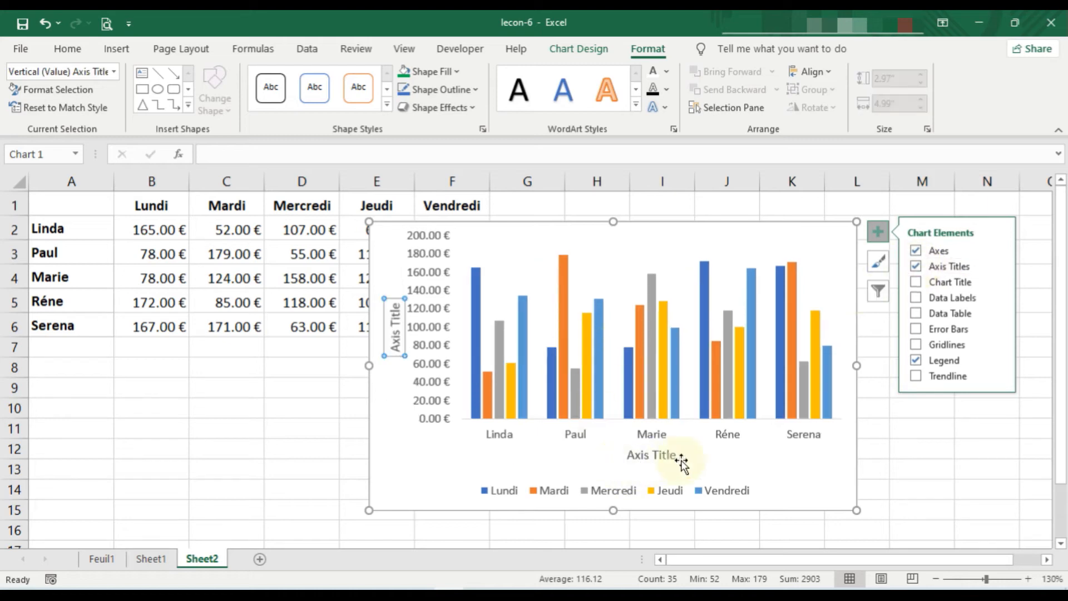
# Step: Set the vertical axis title to "Revenue"
pyautogui.click(393, 338)
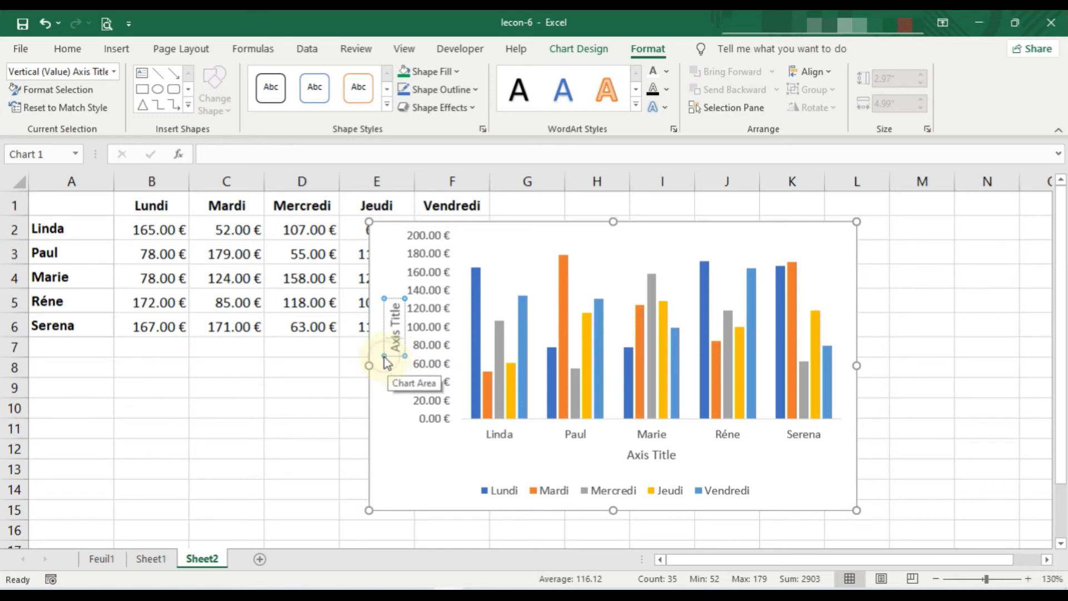
pyautogui.click(254, 152)
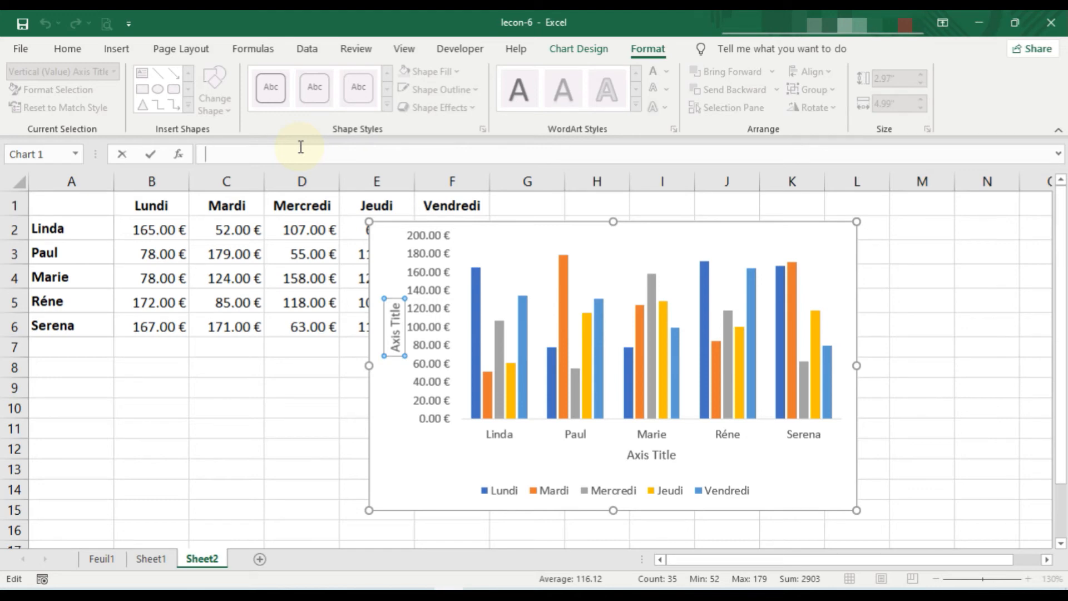
pyautogui.write('Revenue')
pyautogui.press('Return')
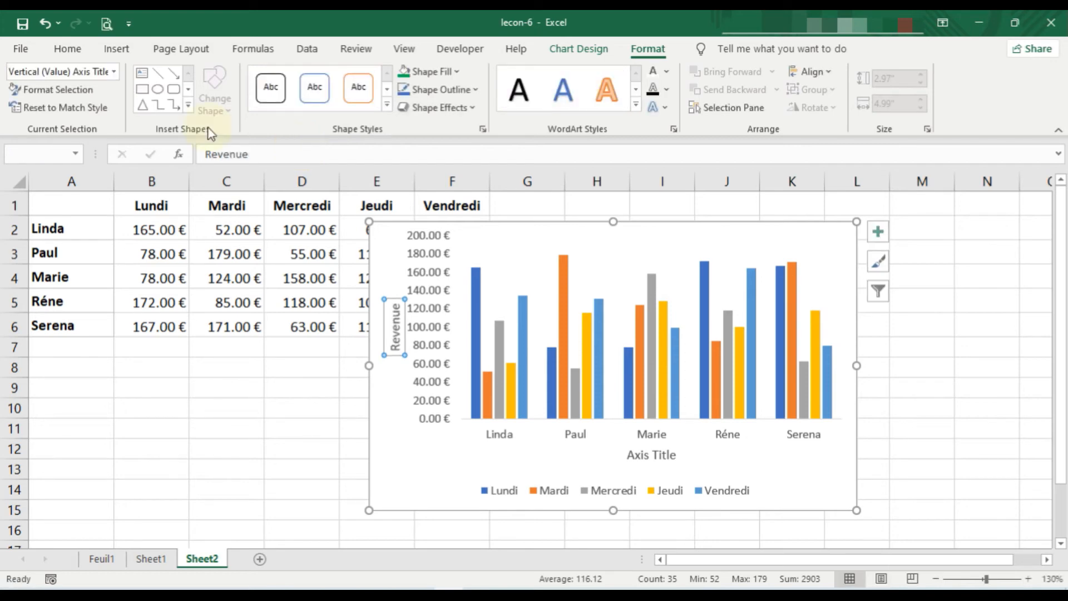
# Step: Set the horizontal axis title to "Salarié"
pyautogui.click(640, 459)
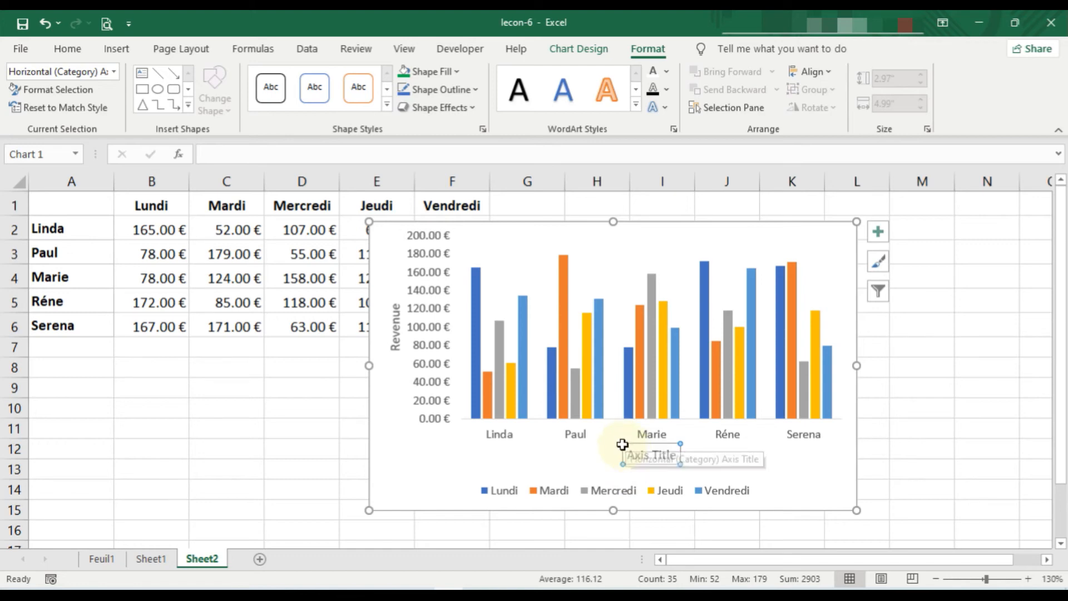
pyautogui.click(244, 160)
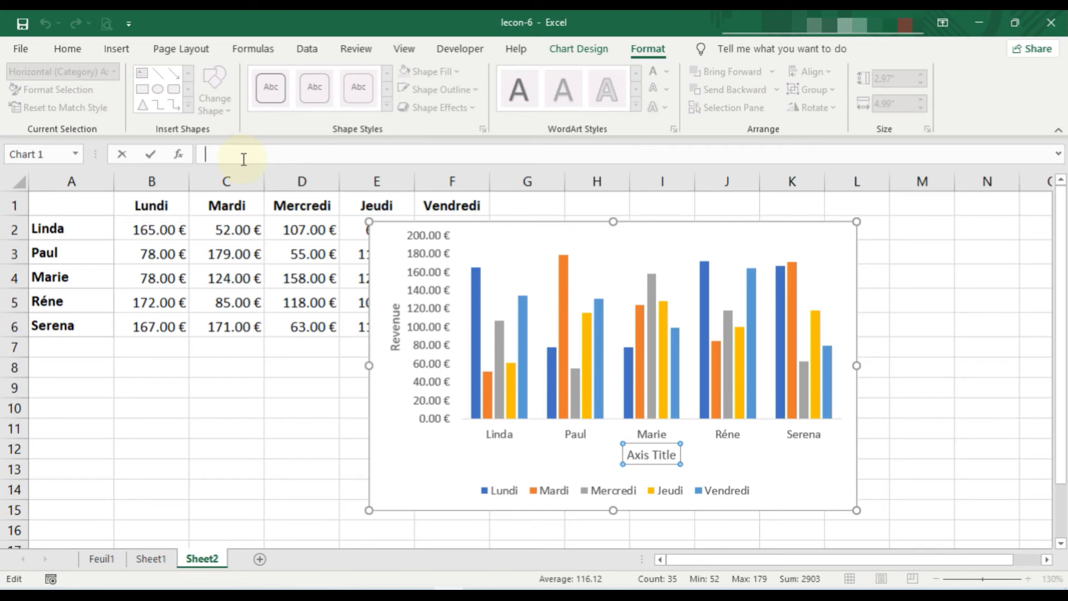
pyautogui.write('Salarié')
pyautogui.press('Return')
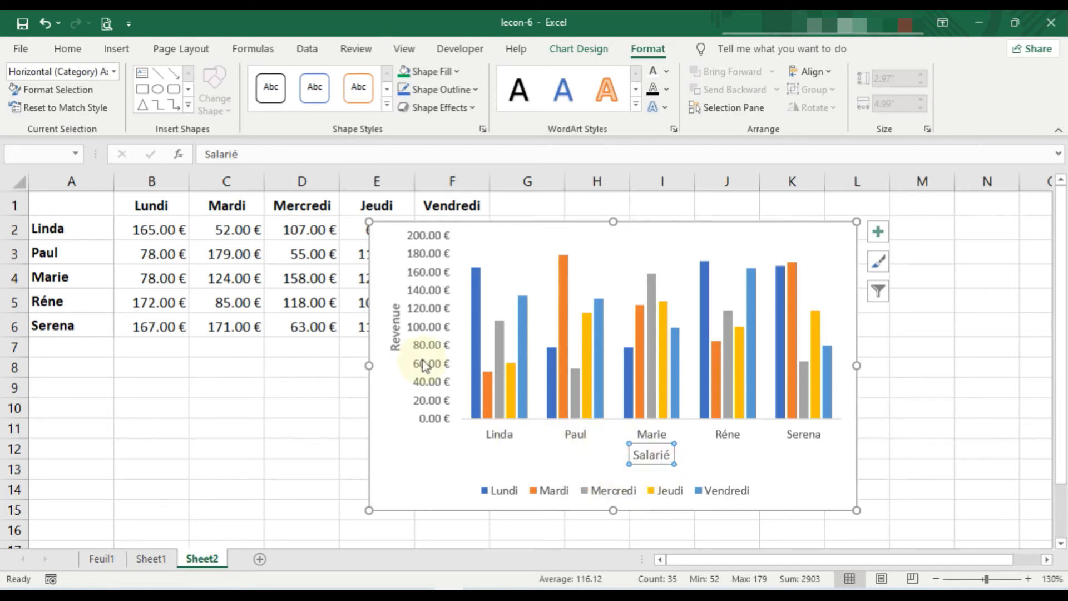
# Step: Make the horizontal axis title bold and increase its font size to 10.5
pyautogui.click(678, 470)
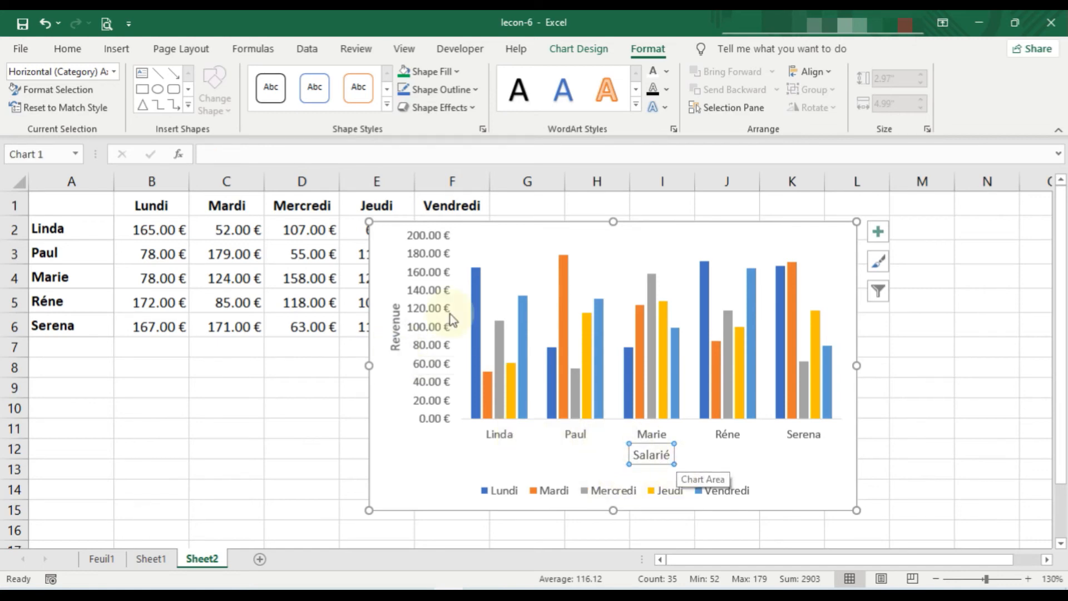
pyautogui.click(68, 50)
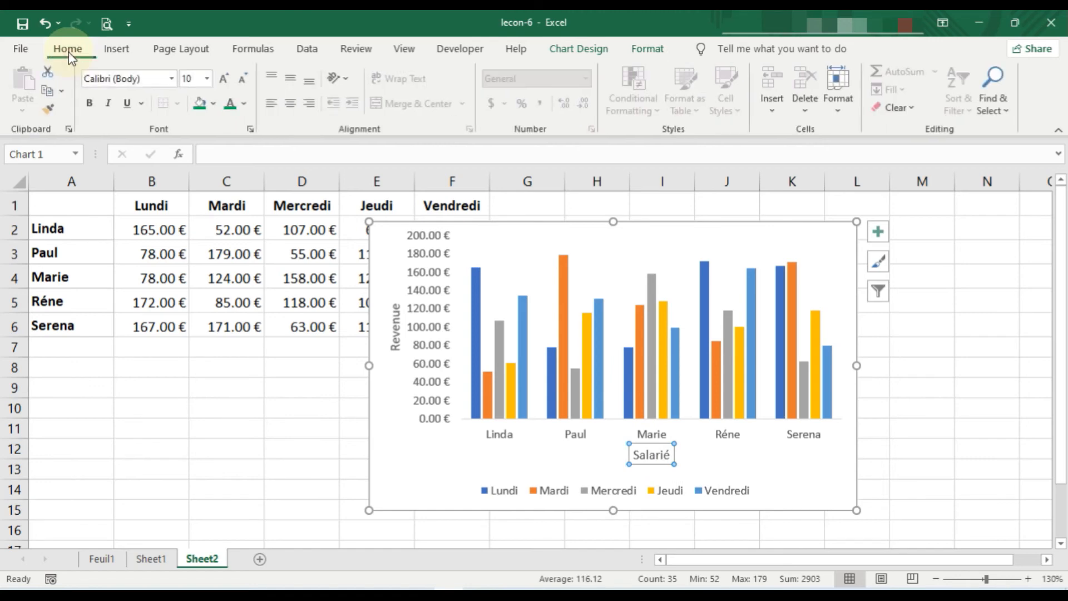
pyautogui.click(91, 106)
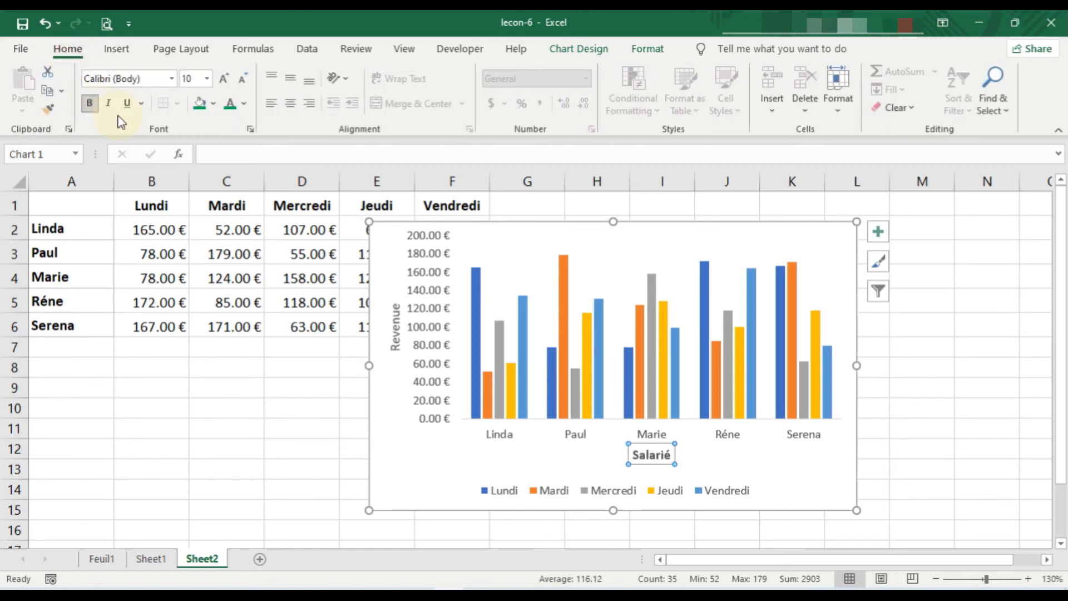
pyautogui.click(224, 81)
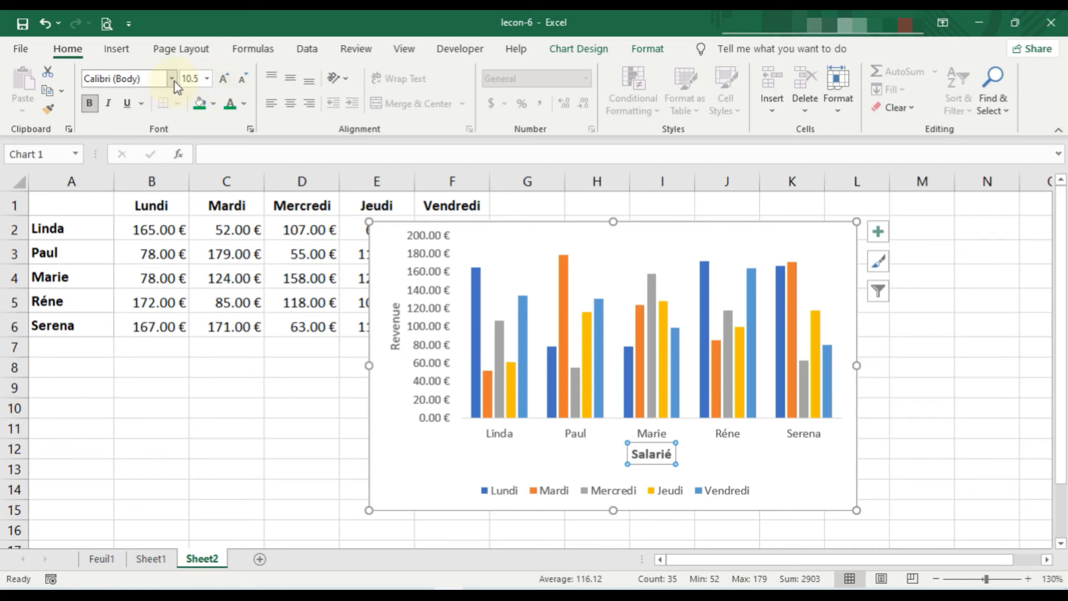
# Step: Make the vertical axis title bold and increase its font size to 10.5
pyautogui.click(393, 340)
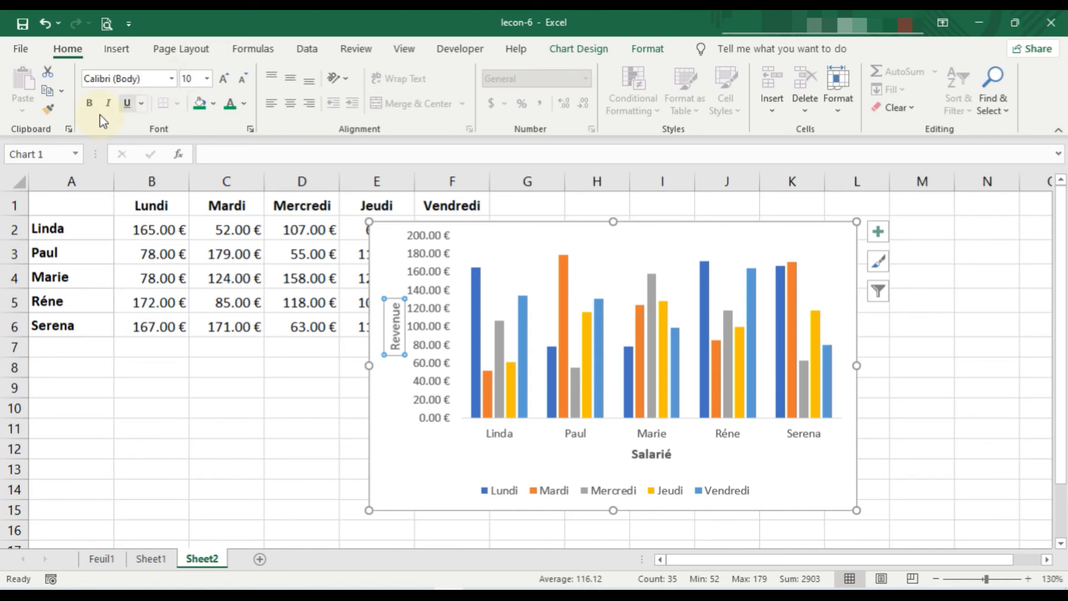
pyautogui.click(89, 102)
pyautogui.click(226, 79)
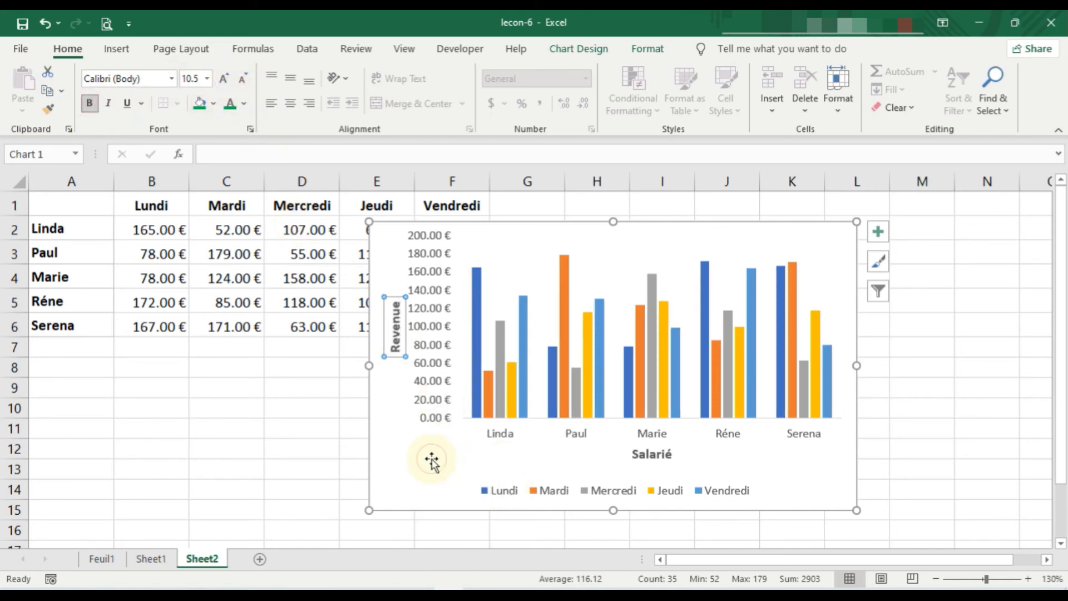
pyautogui.click(433, 462)
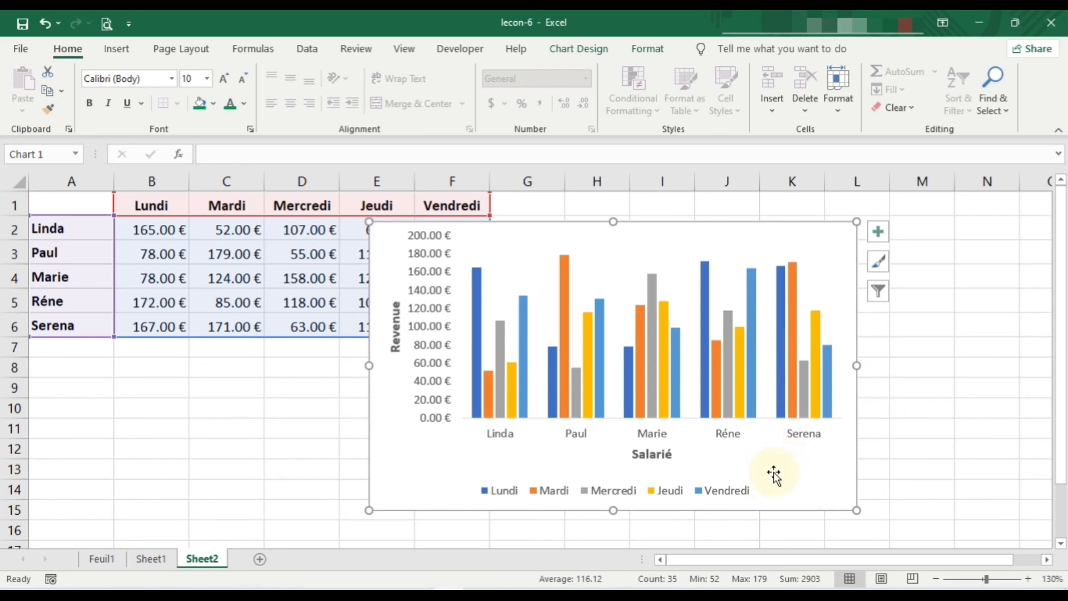
pyautogui.click(723, 369)
pyautogui.click(792, 247)
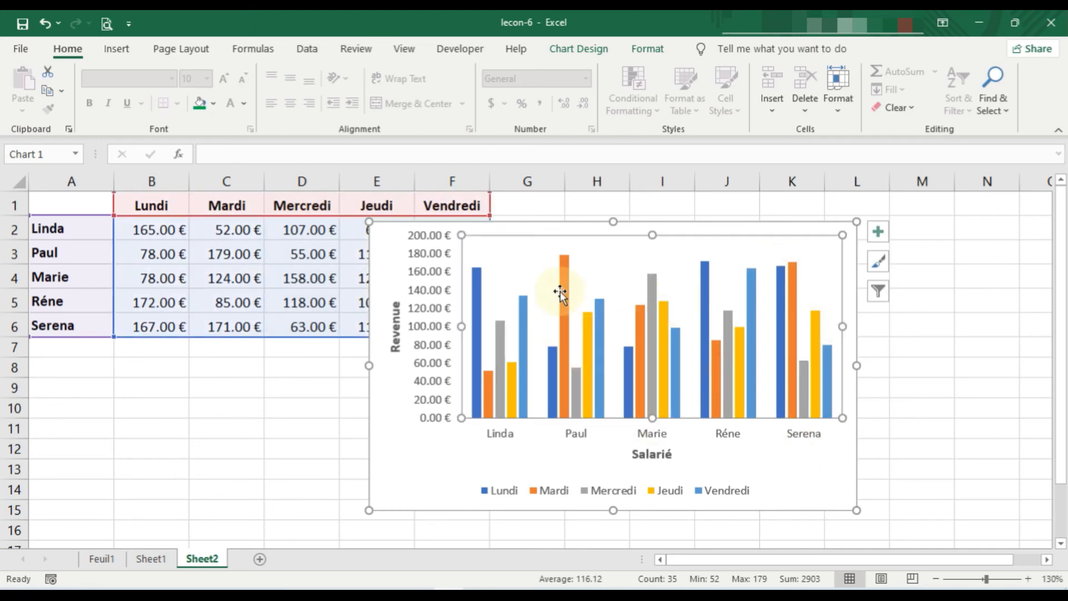
pyautogui.click(410, 462)
pyautogui.click(529, 248)
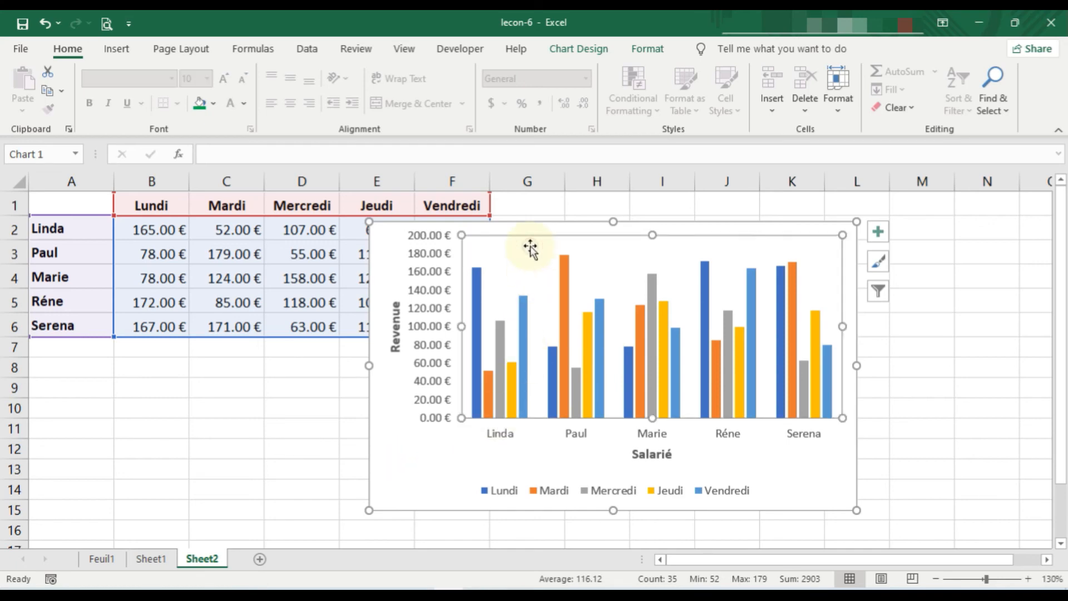
# Step: Change the whole chart's colours to Colorful Palette 4 (green, blue, gold, dark green, dark blue, dark yellow)
pyautogui.click(400, 466)
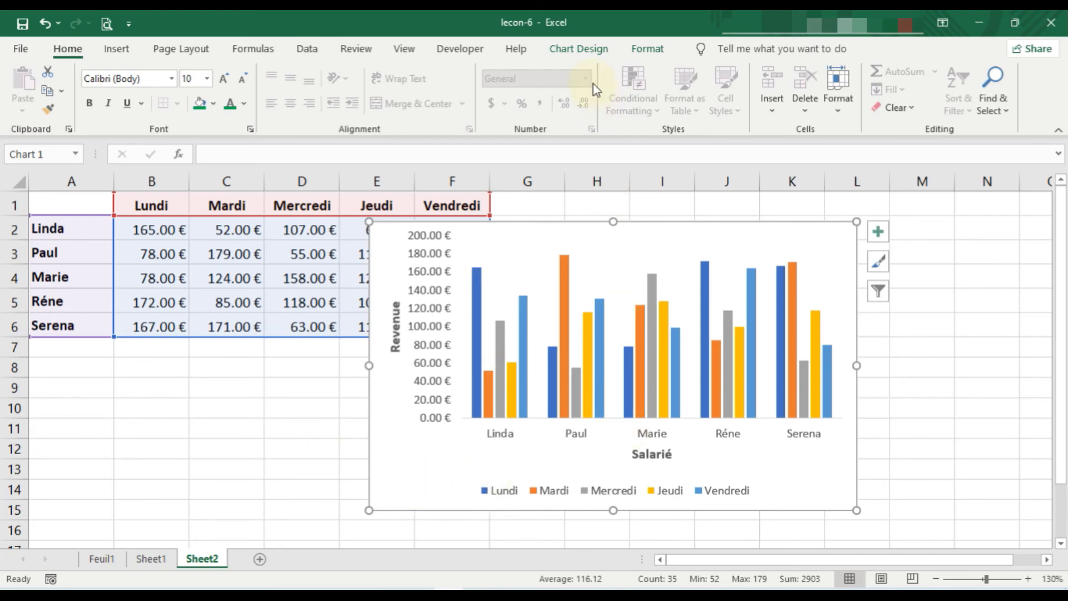
pyautogui.click(590, 51)
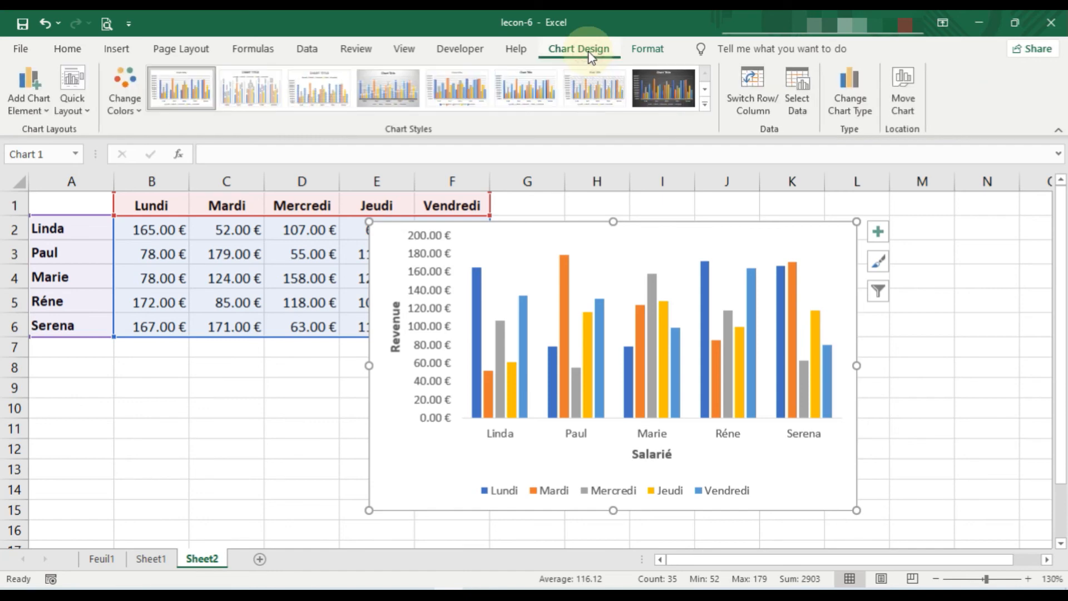
pyautogui.click(141, 117)
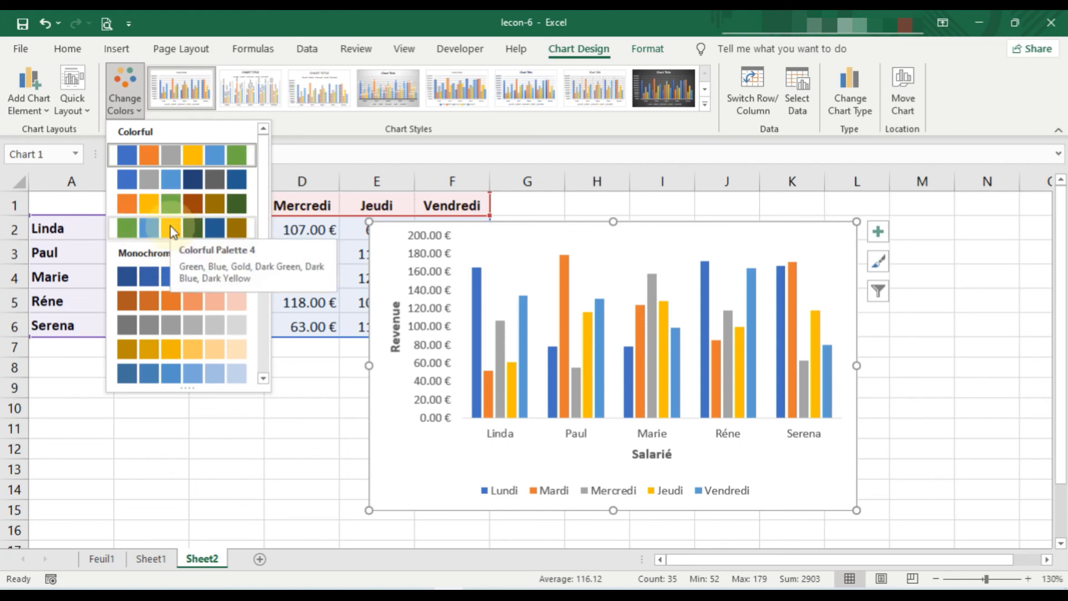
pyautogui.press('Escape')
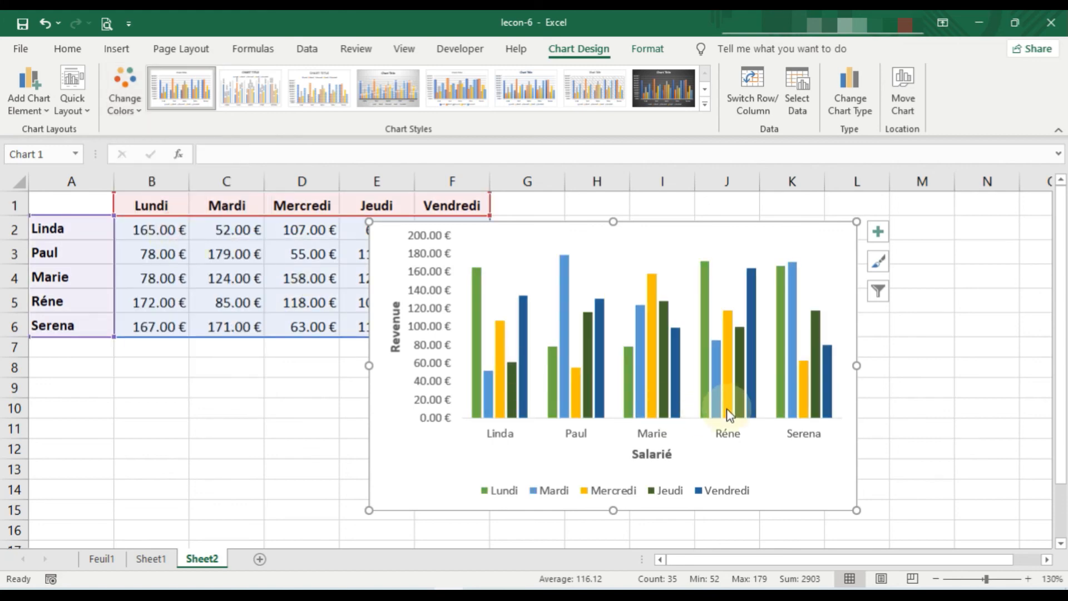
# Step: Apply the first chart style in the style gallery to the chart
pyautogui.moveTo(727, 423)
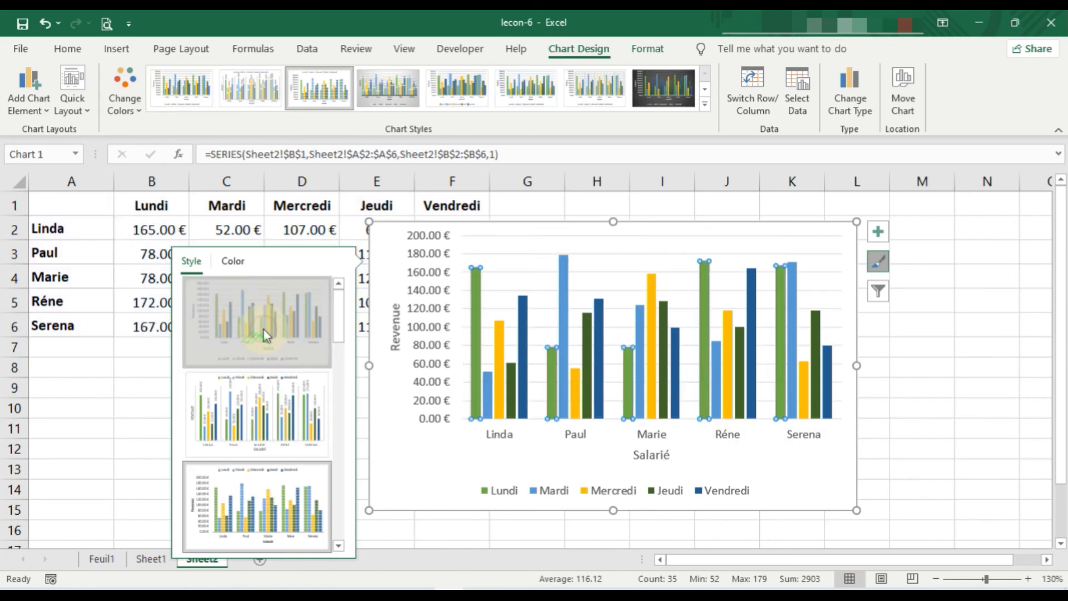
pyautogui.click(265, 334)
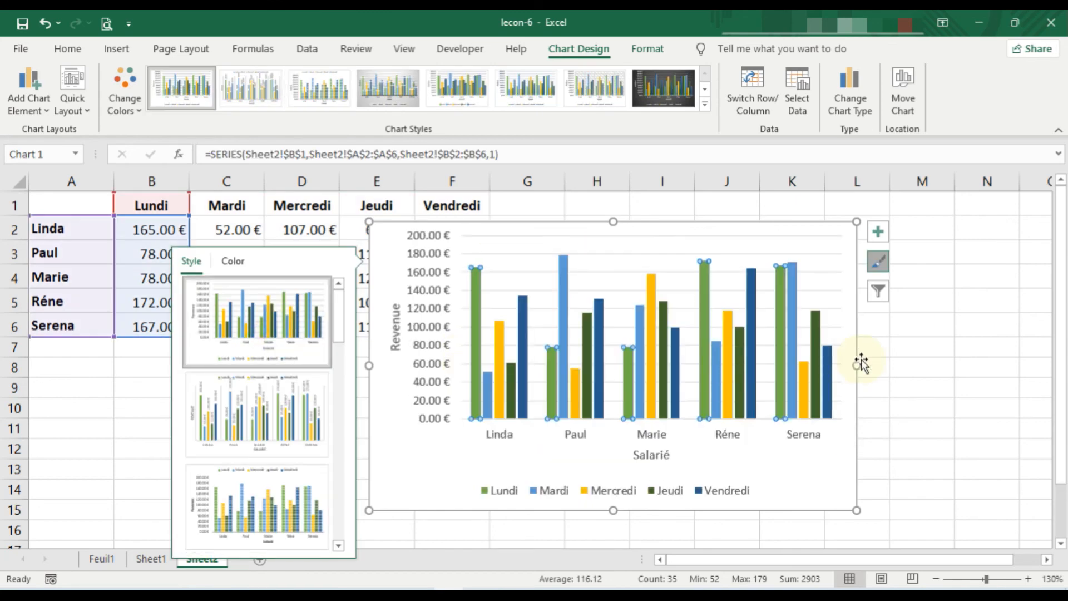